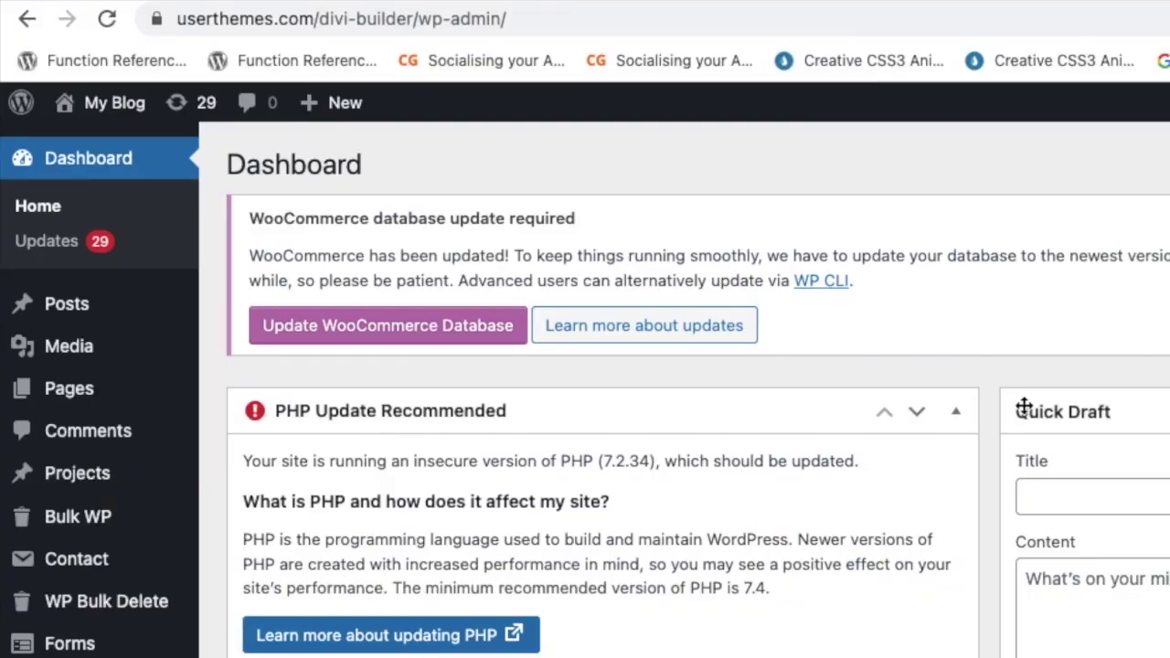
Create a new page titled 'Add Youtube Video Background In Divi Theme' and open it in Divi Builder
mouse_move(179, 311)
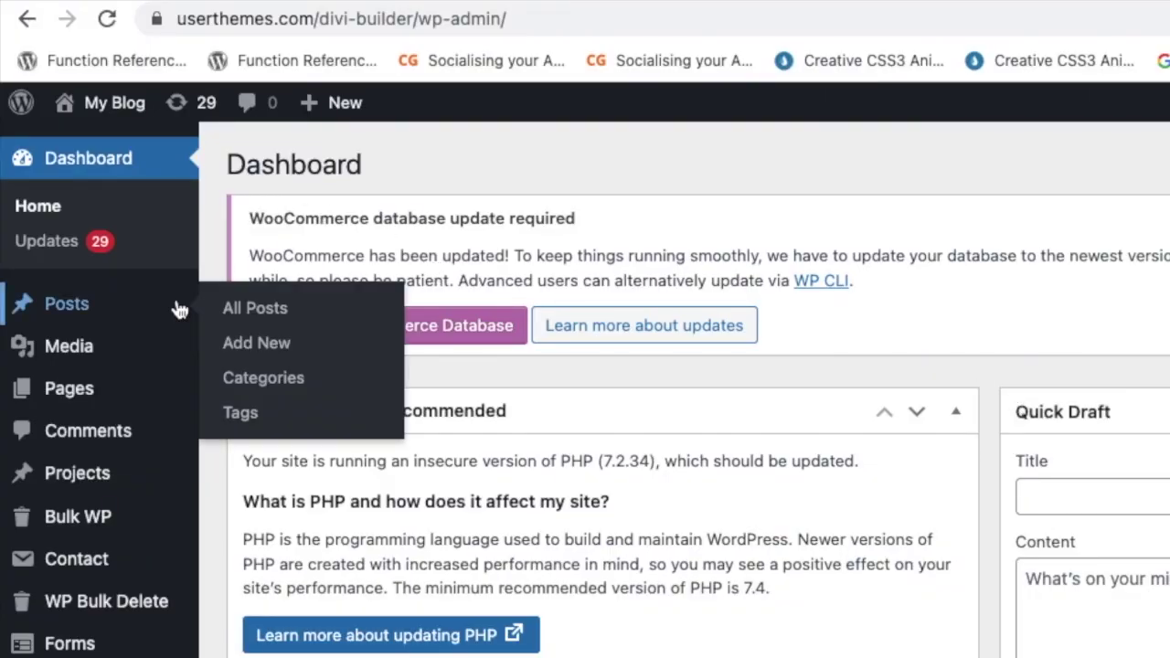
mouse_move(160, 392)
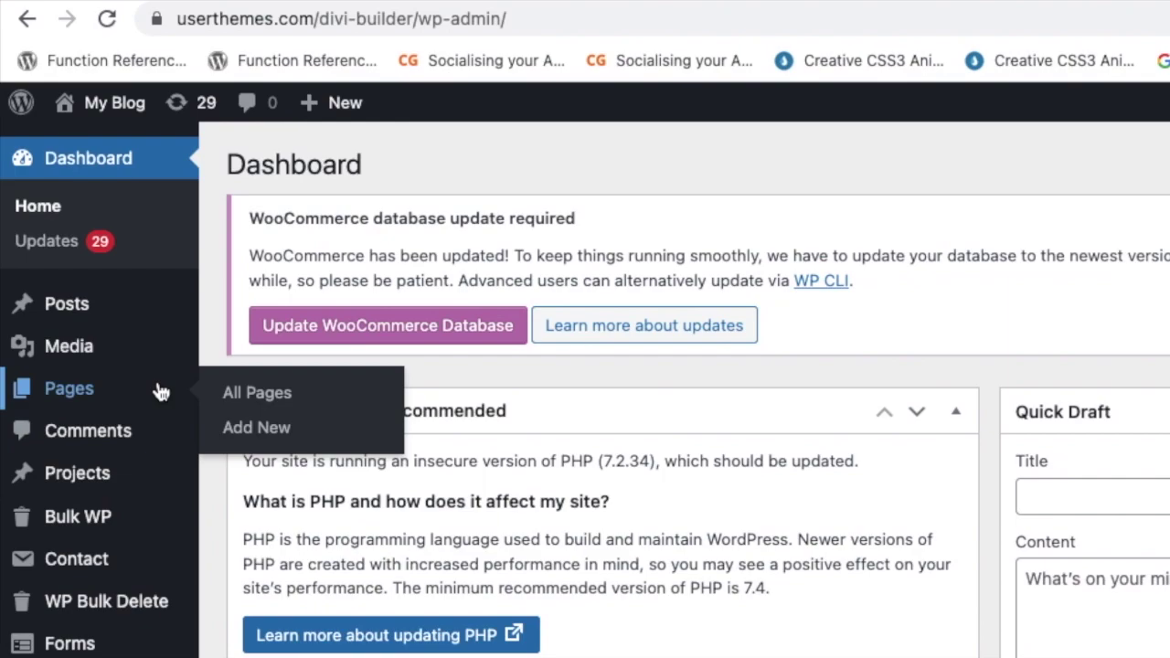
left_click(266, 424)
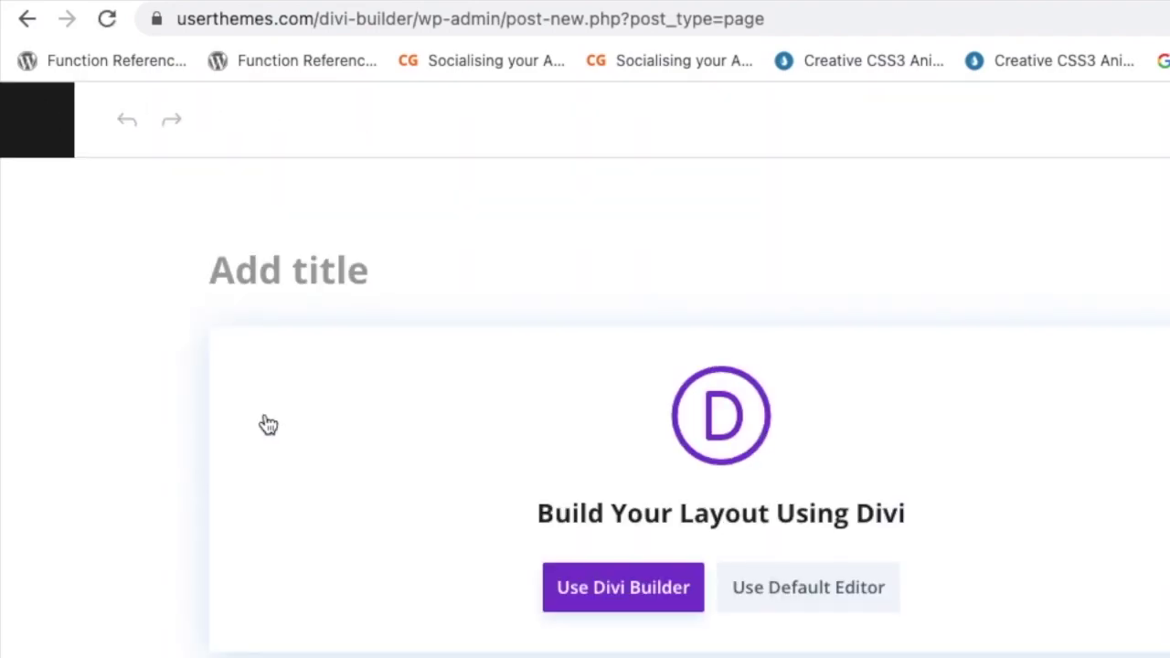
type("Add Youtube")
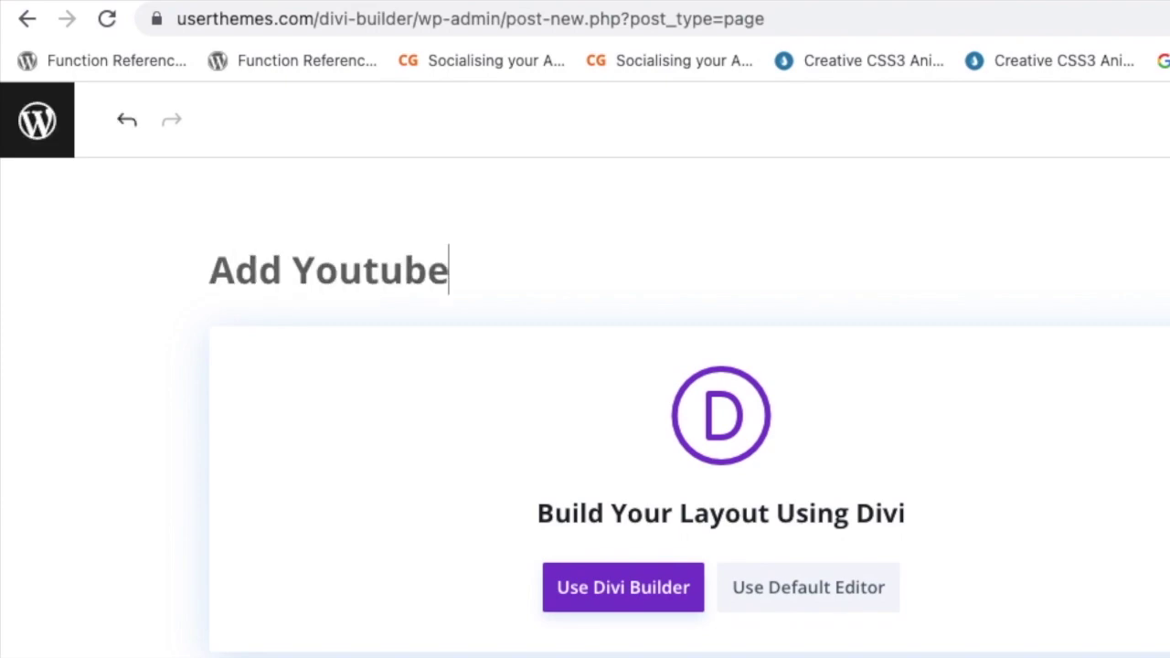
type("Backgro")
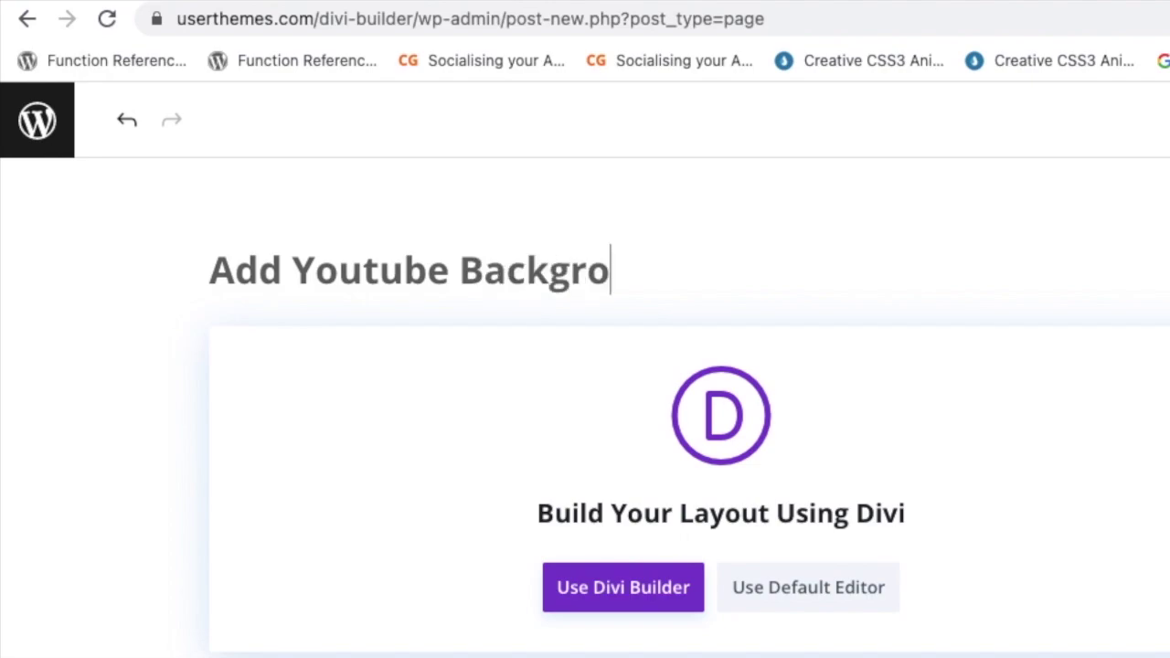
type("und In Divi Theme")
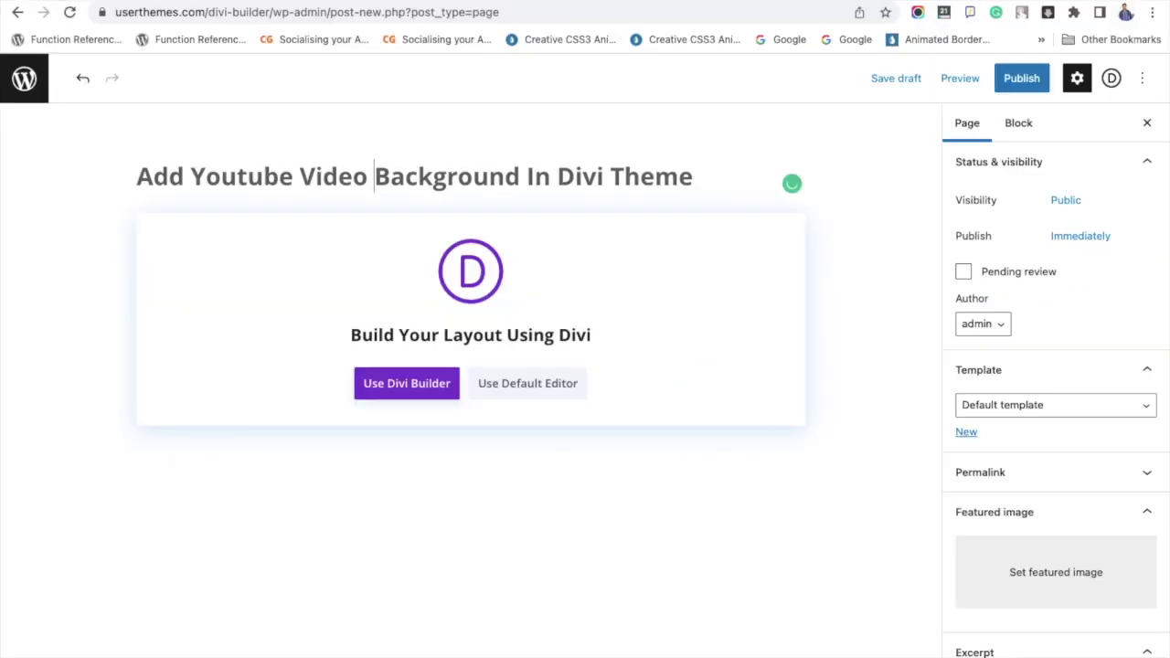
left_click(435, 380)
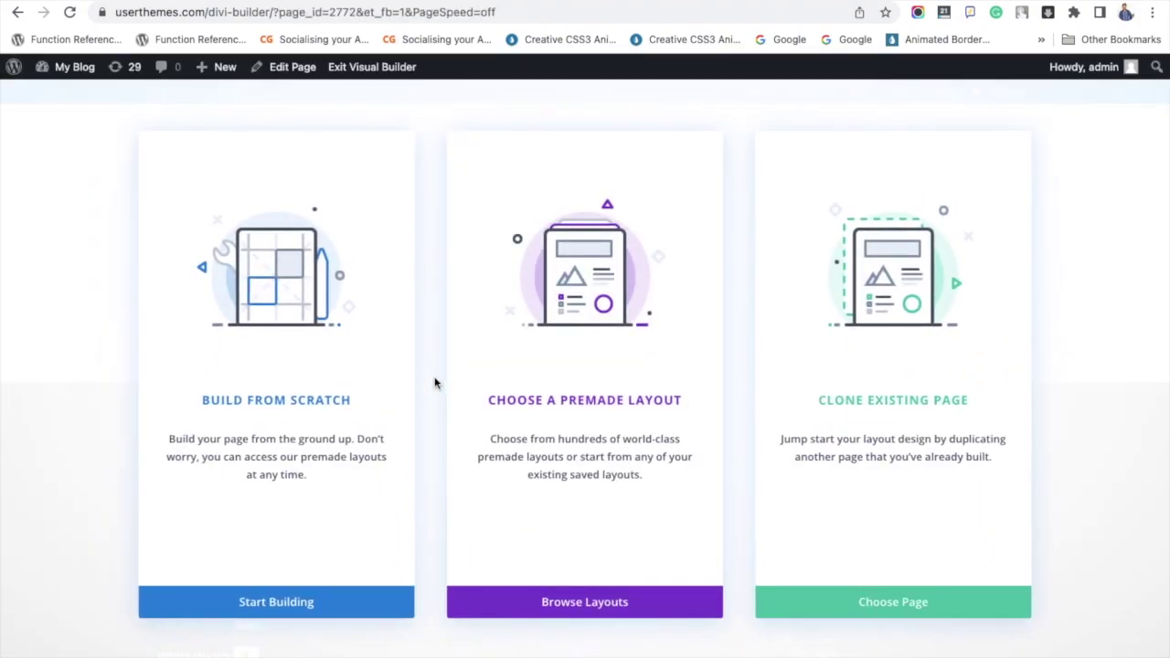
Build the page from scratch with a single-column row holding an empty Code module
left_click(295, 366)
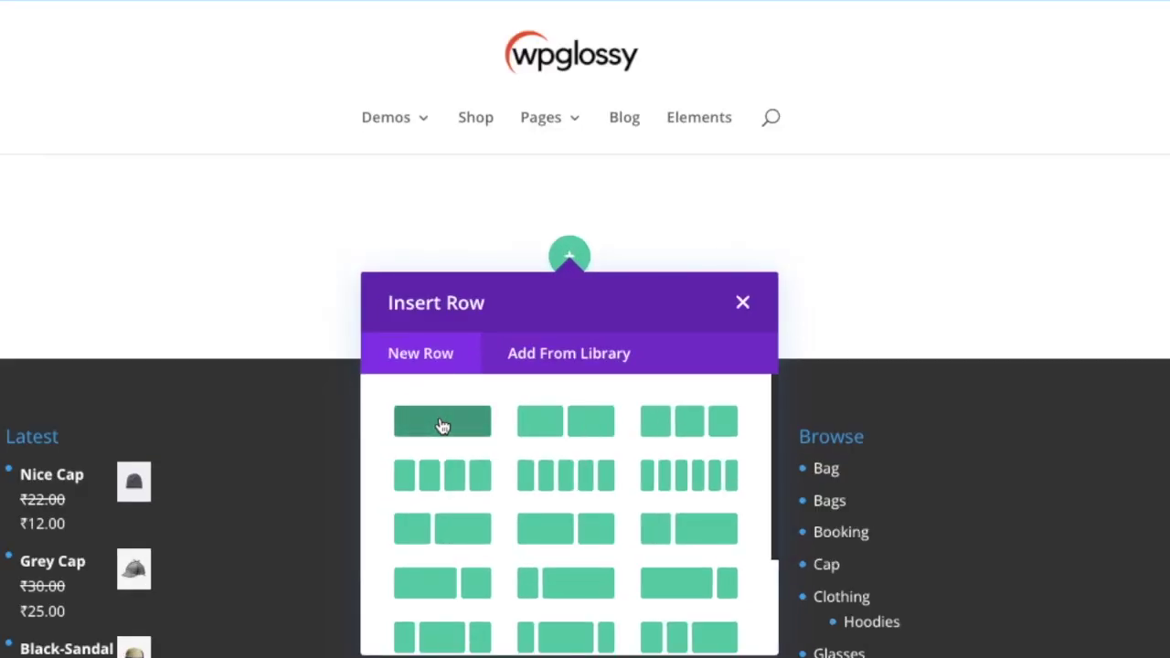
left_click(486, 430)
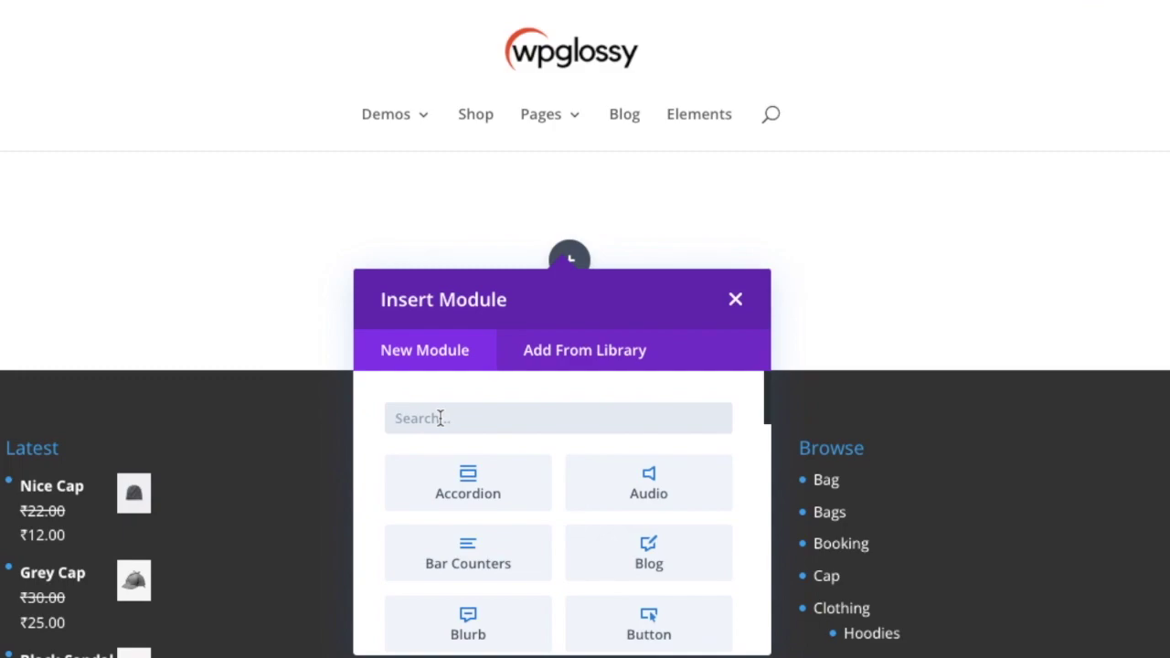
type("code")
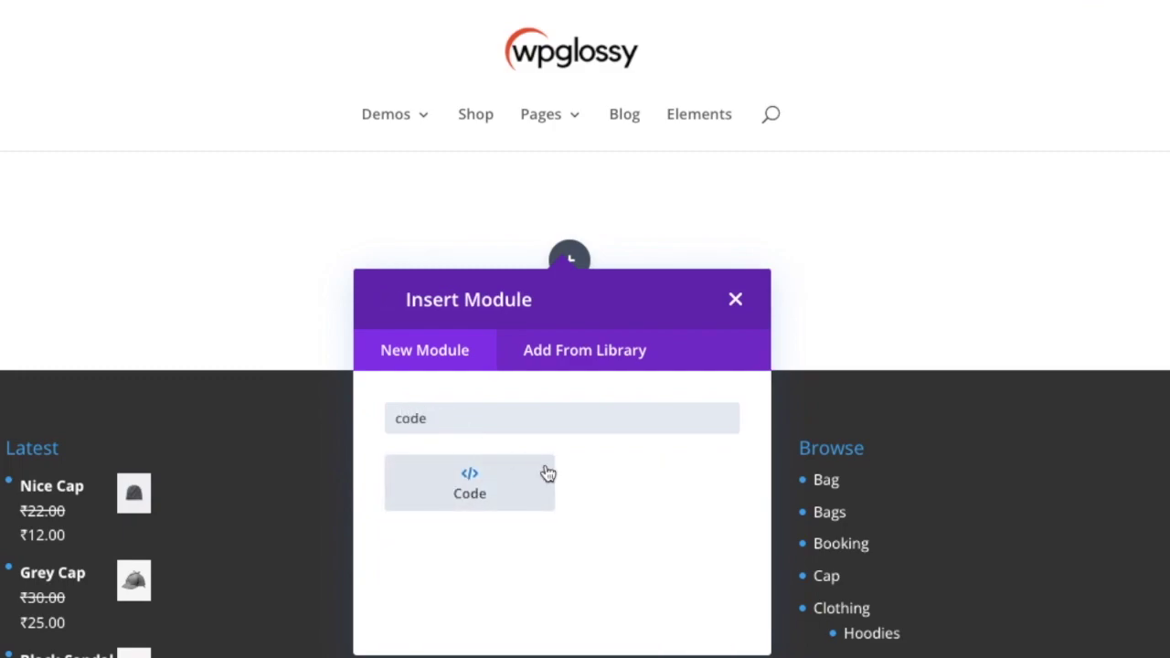
left_click(495, 488)
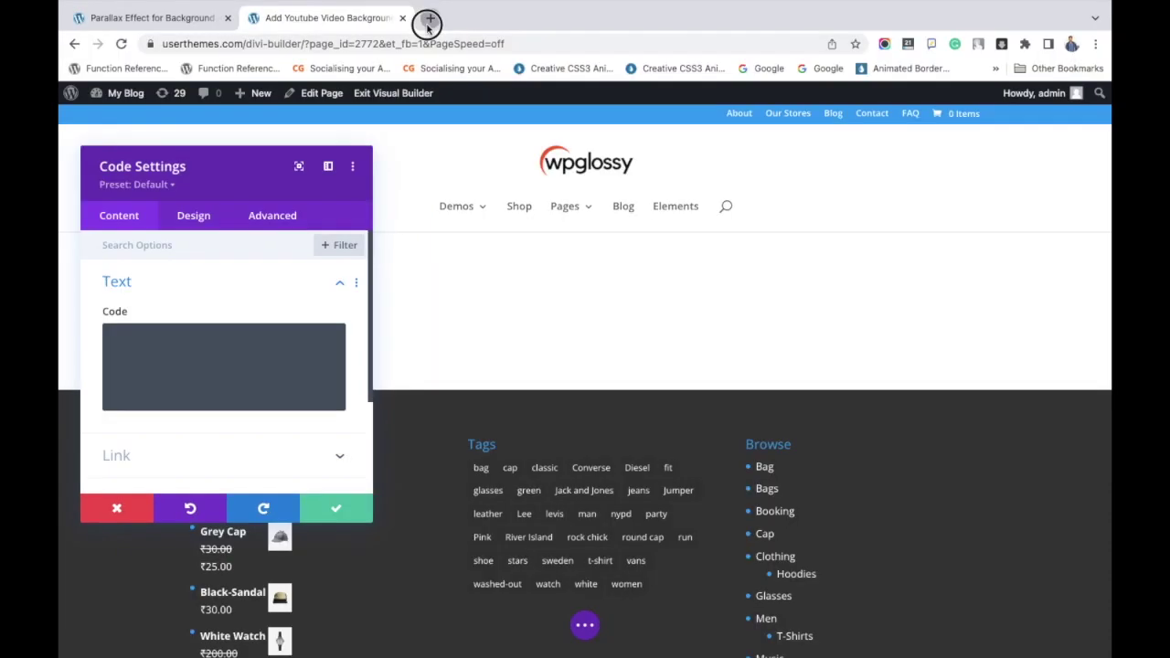
left_click(426, 21)
Copy the iframe embed code of the New York evening walking tour video from YouTube
type("yo")
key("Return")
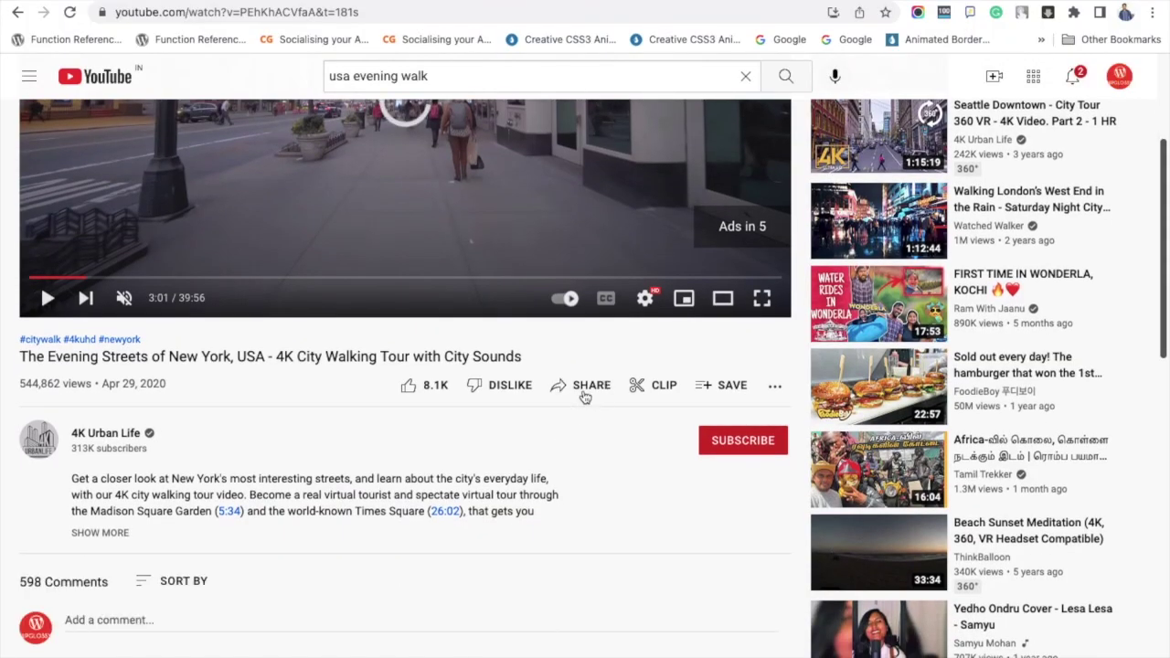
left_click(585, 388)
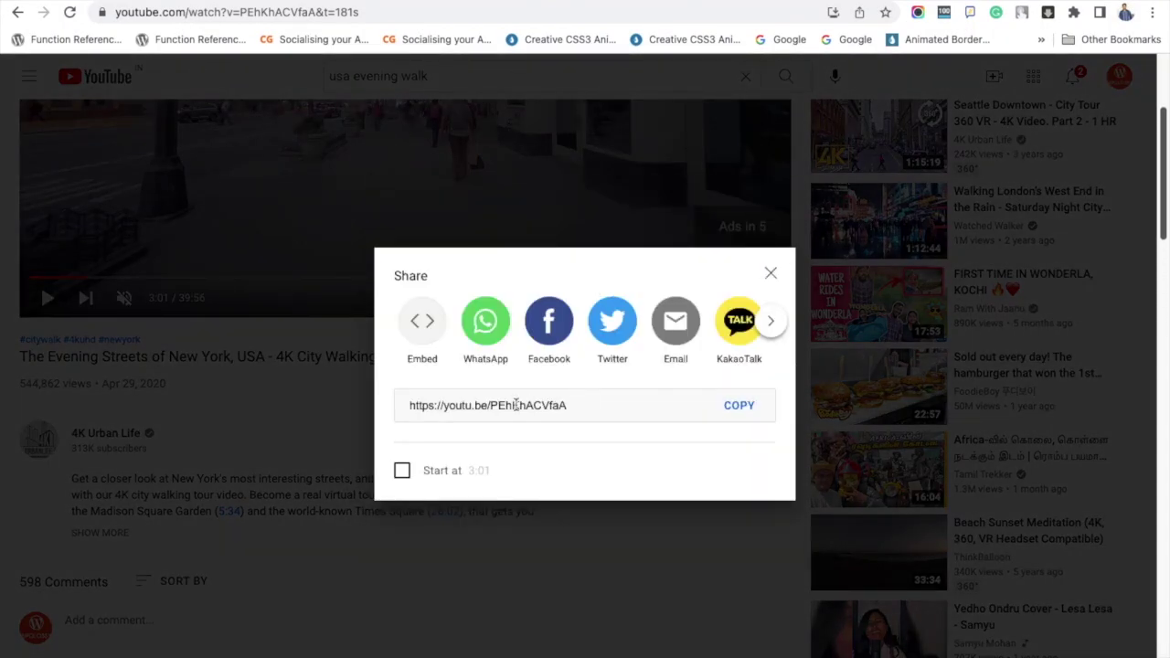
left_click(437, 331)
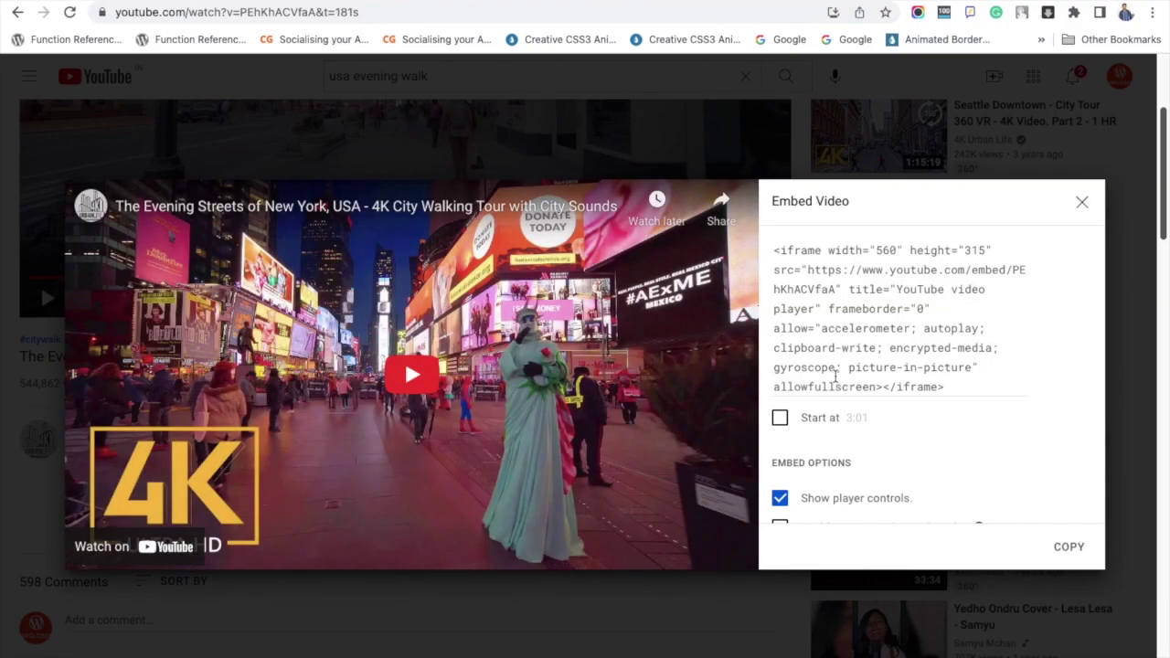
left_click(850, 341)
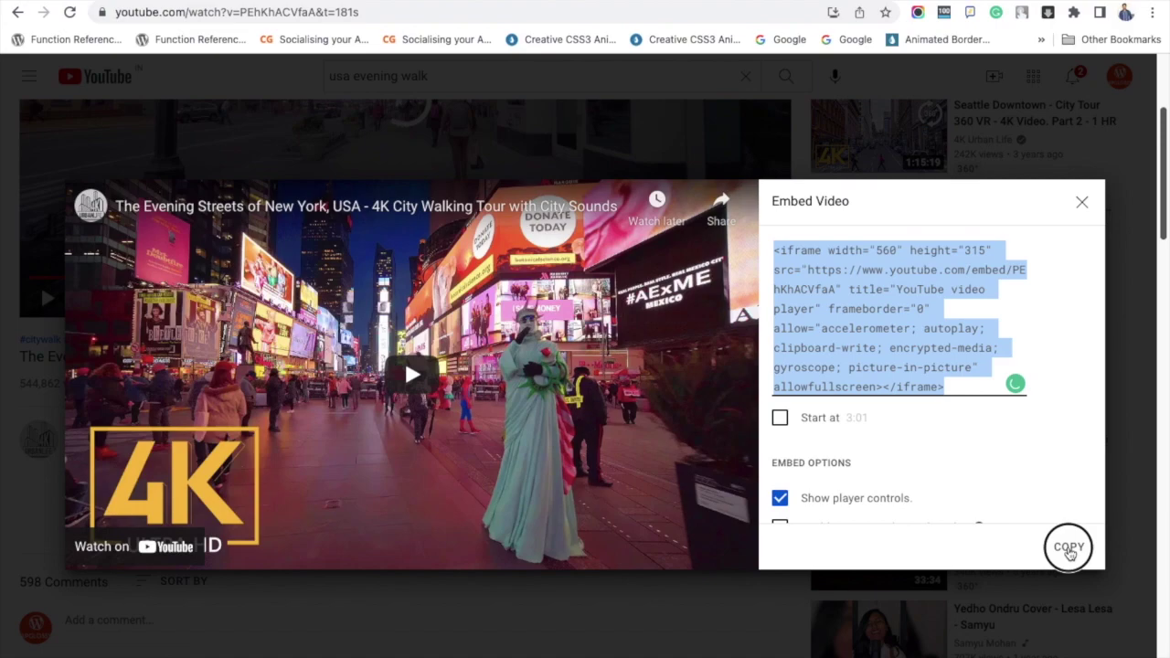
left_click(1068, 550)
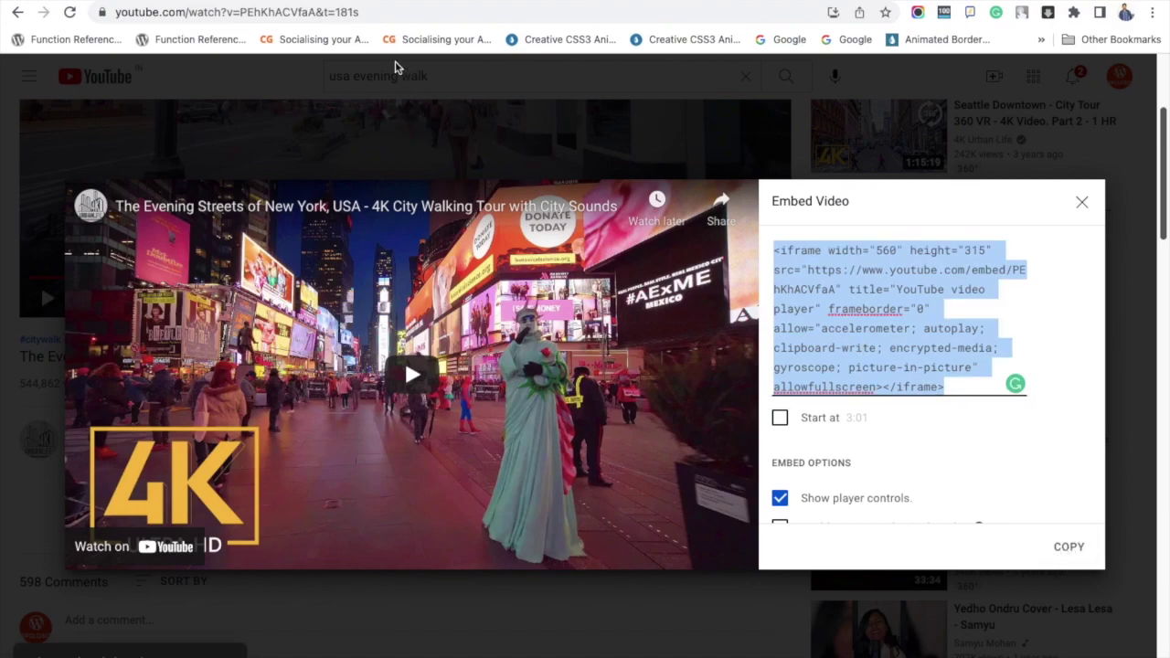
key("ctrl+Tab")
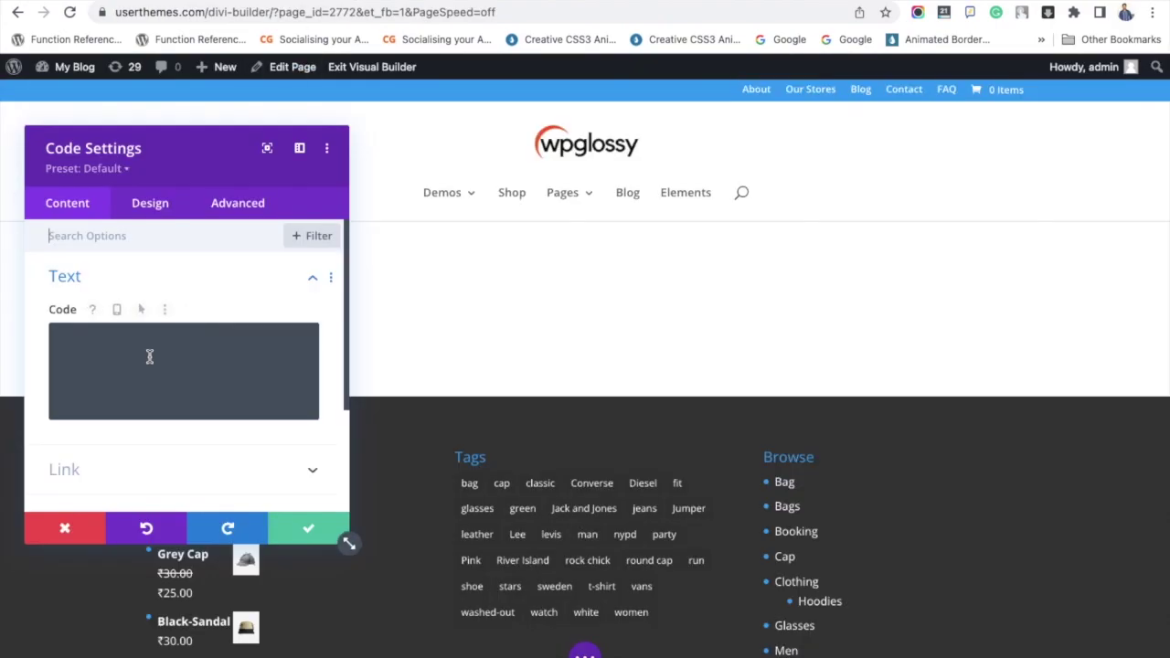
Paste the iframe into the Code module with ?autoplay=1 after the video ID, and save
key("super+v")
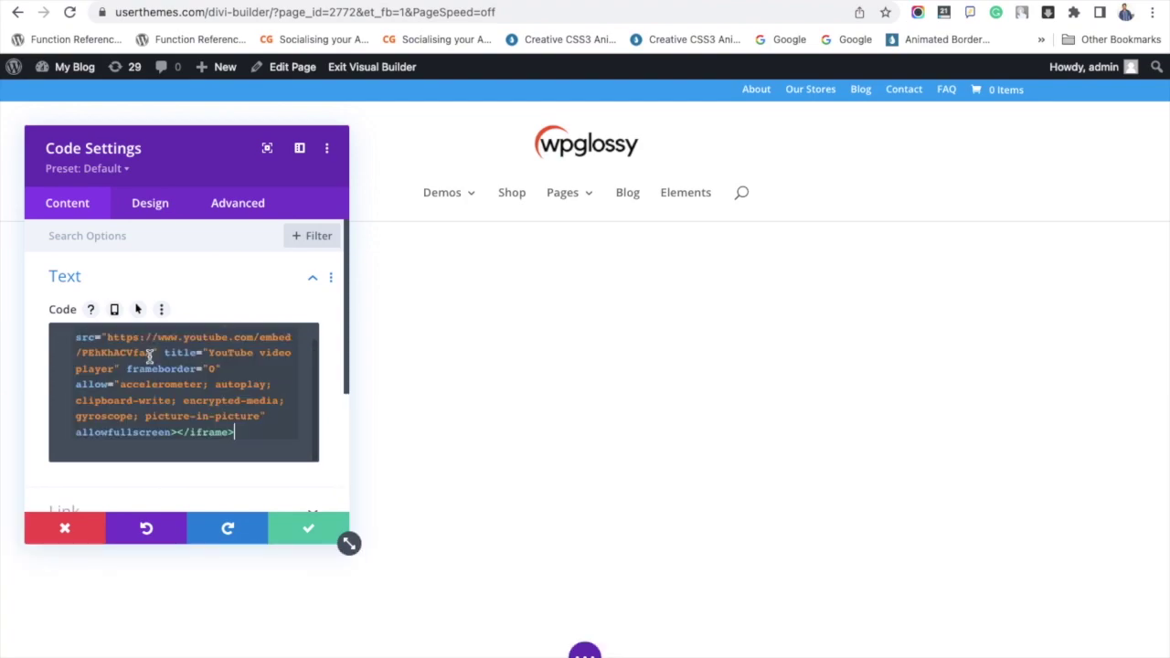
scroll(633, 386, "down", 3)
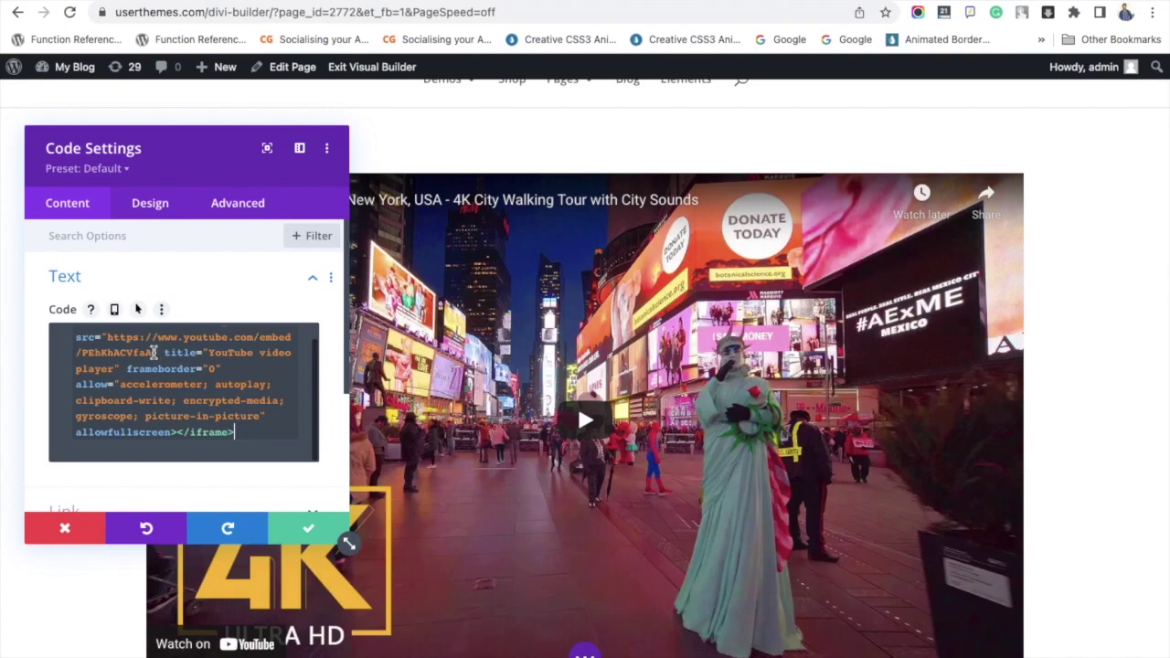
key("ctrl+a")
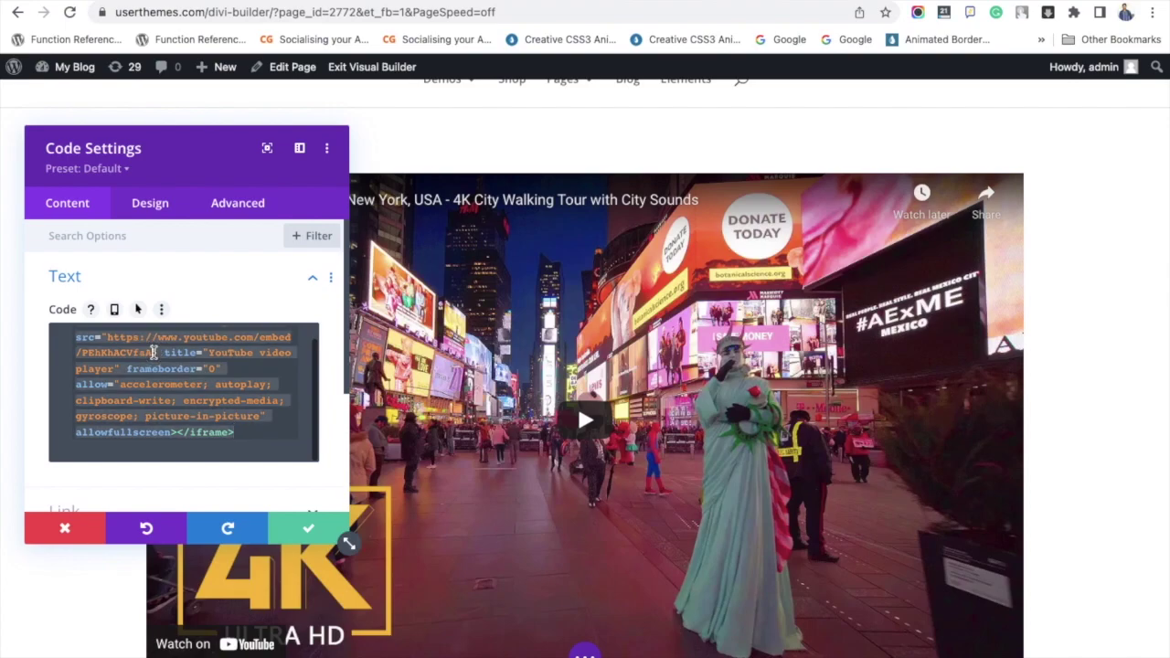
left_click(153, 352)
type("?autoplay=1")
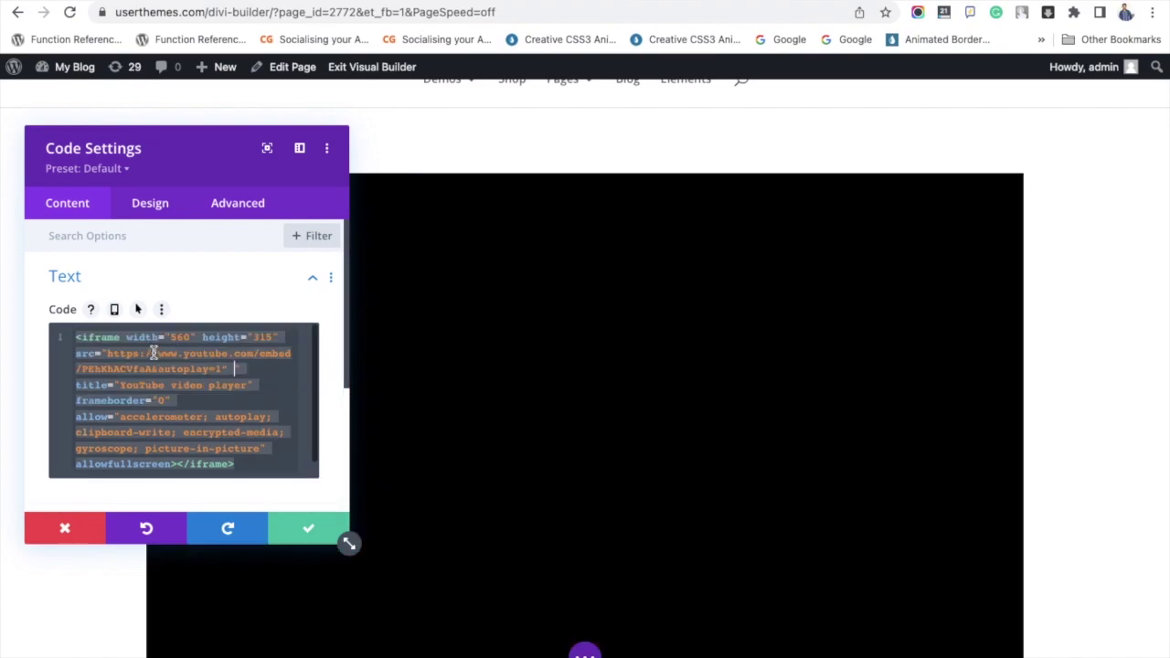
key("ctrl+v")
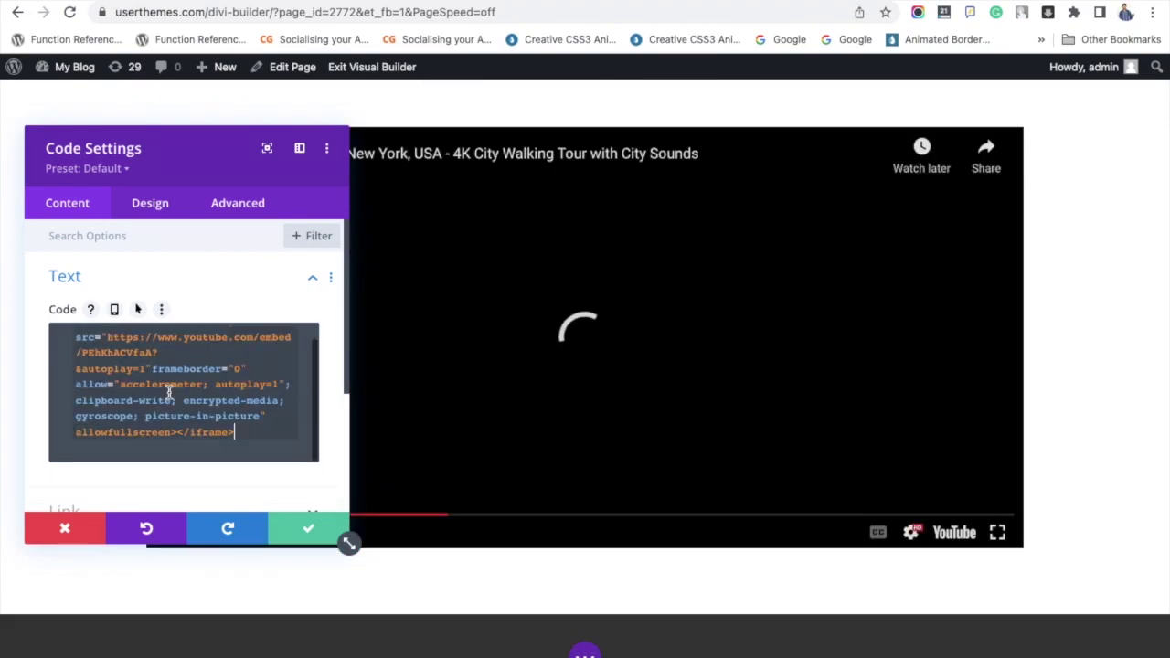
left_click(311, 540)
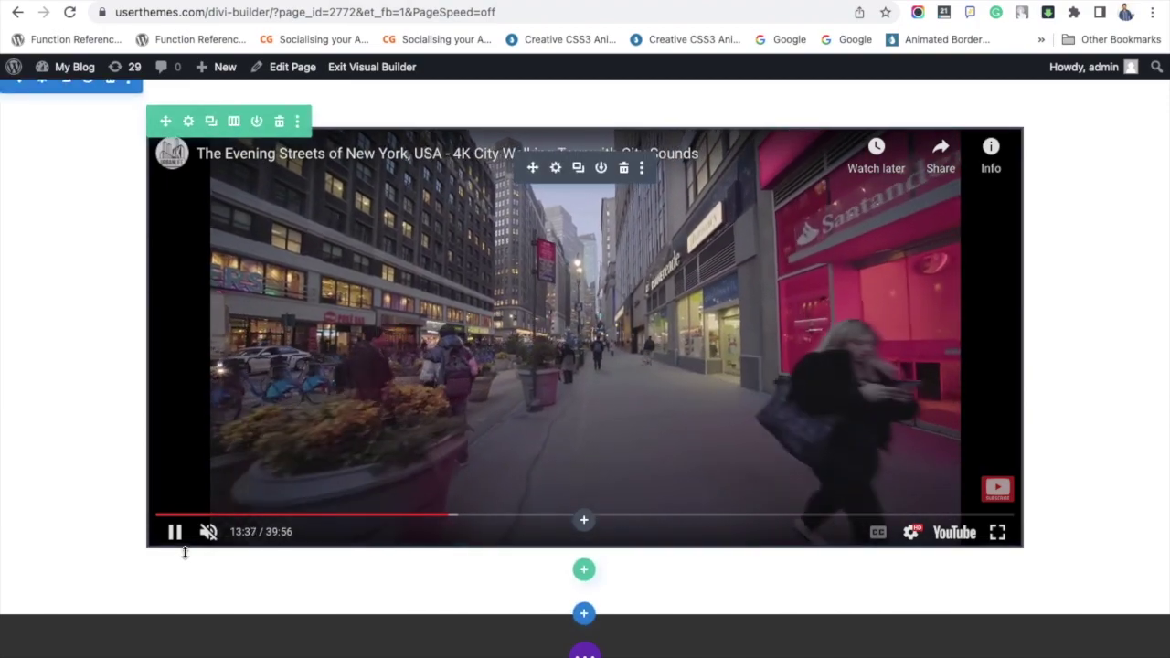
scroll(162, 448, "up", 1)
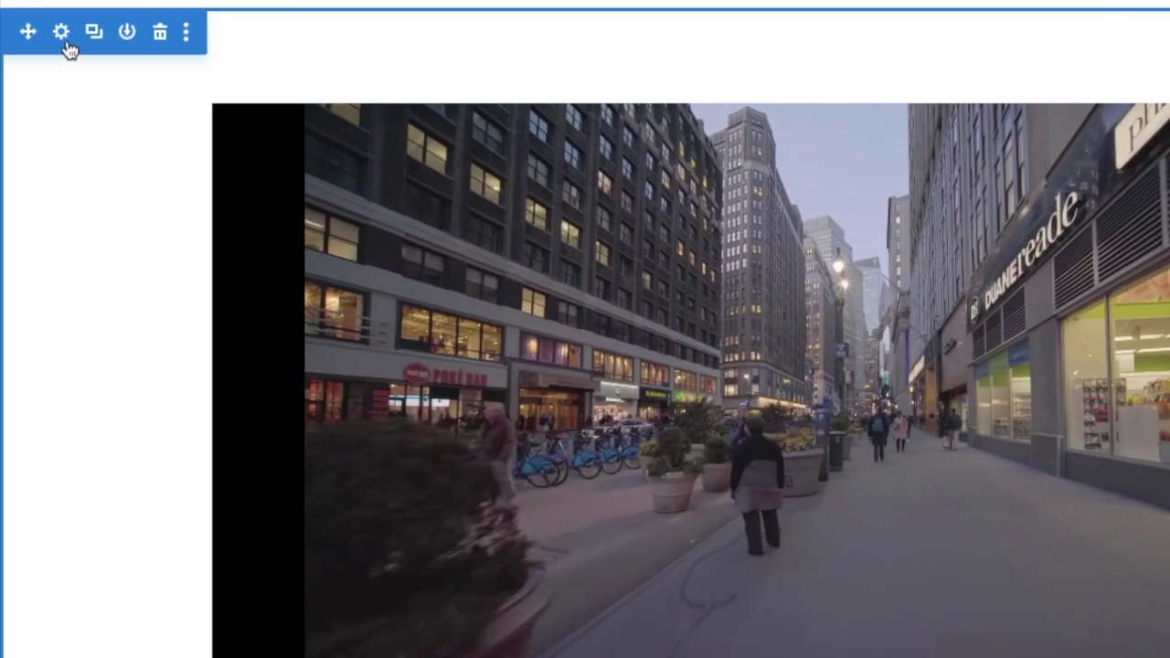
Give the video section 0px linked top and bottom padding under Design > Spacing and save
left_click(64, 40)
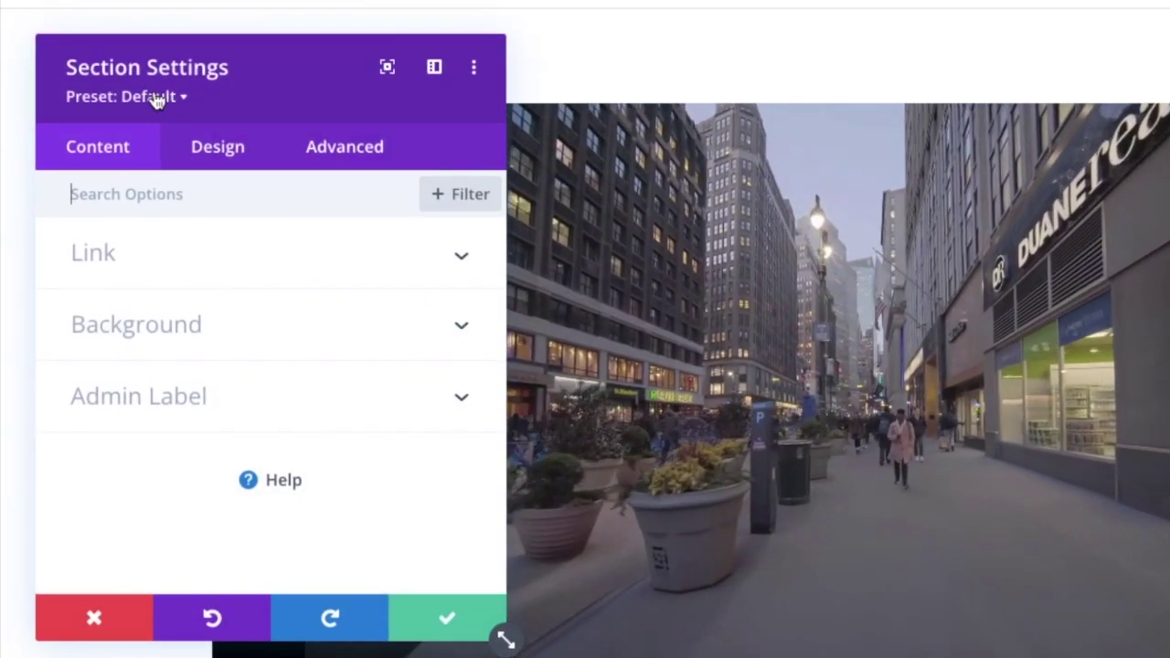
left_click(230, 168)
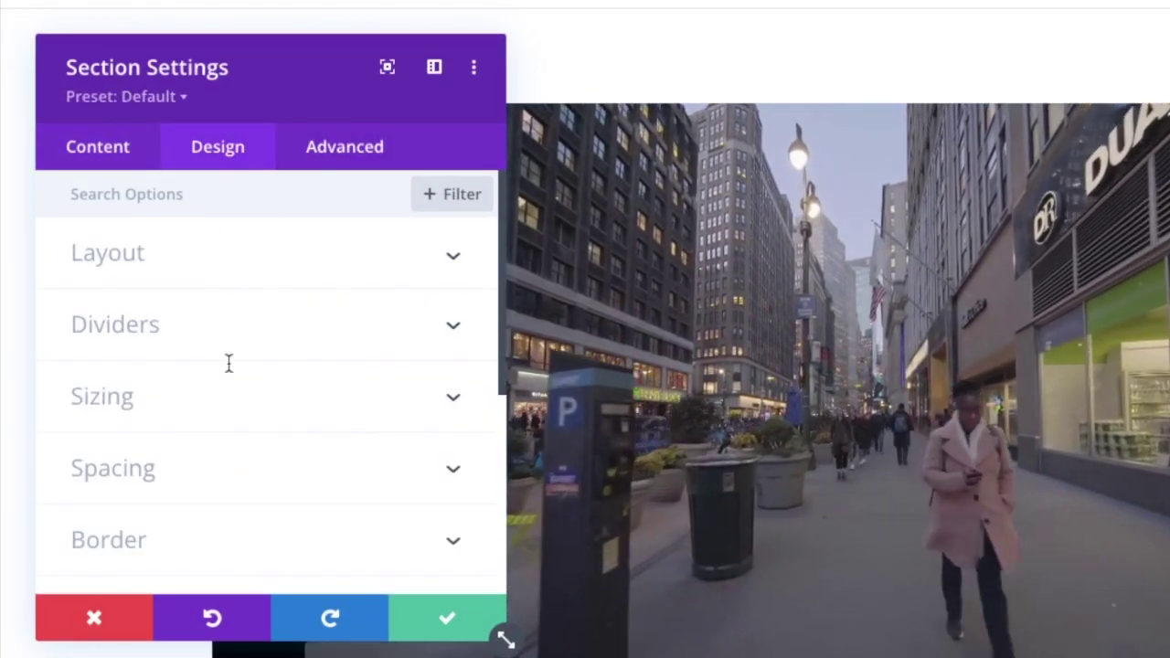
scroll(230, 366, "down", 2)
left_click(230, 379)
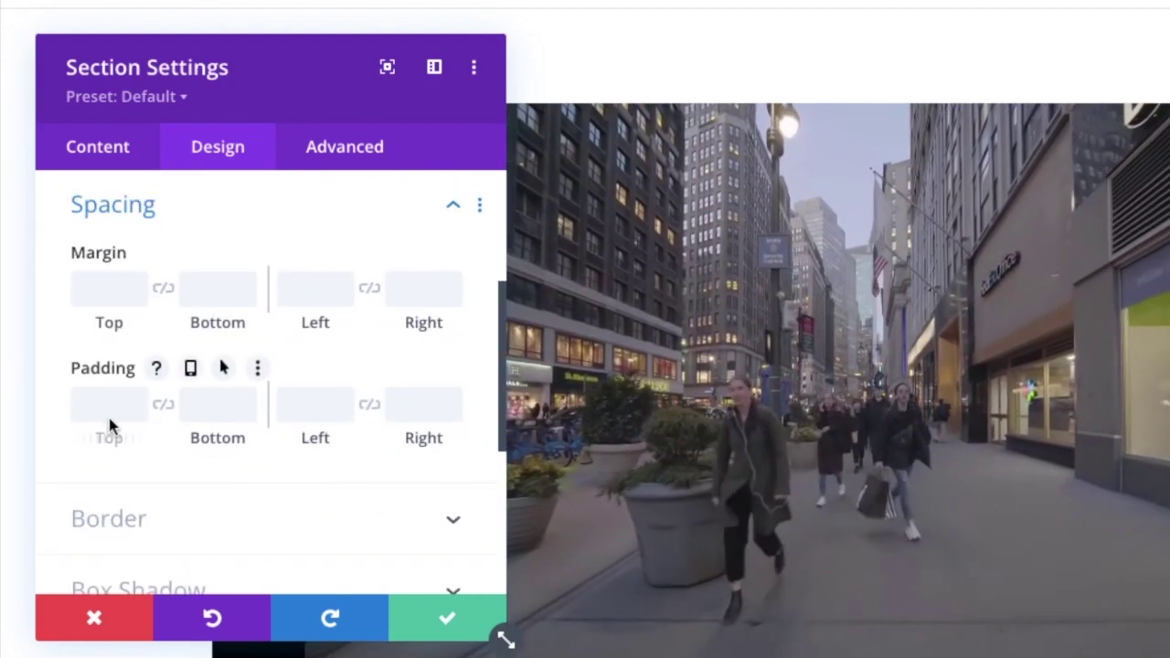
left_click(107, 402)
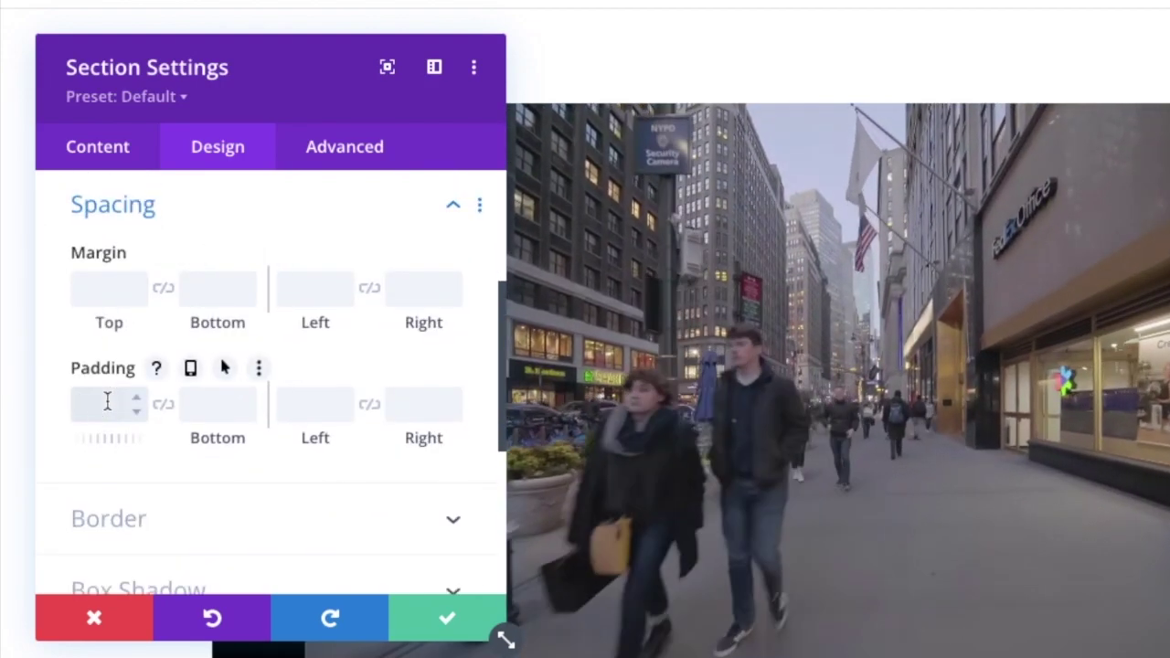
type("0")
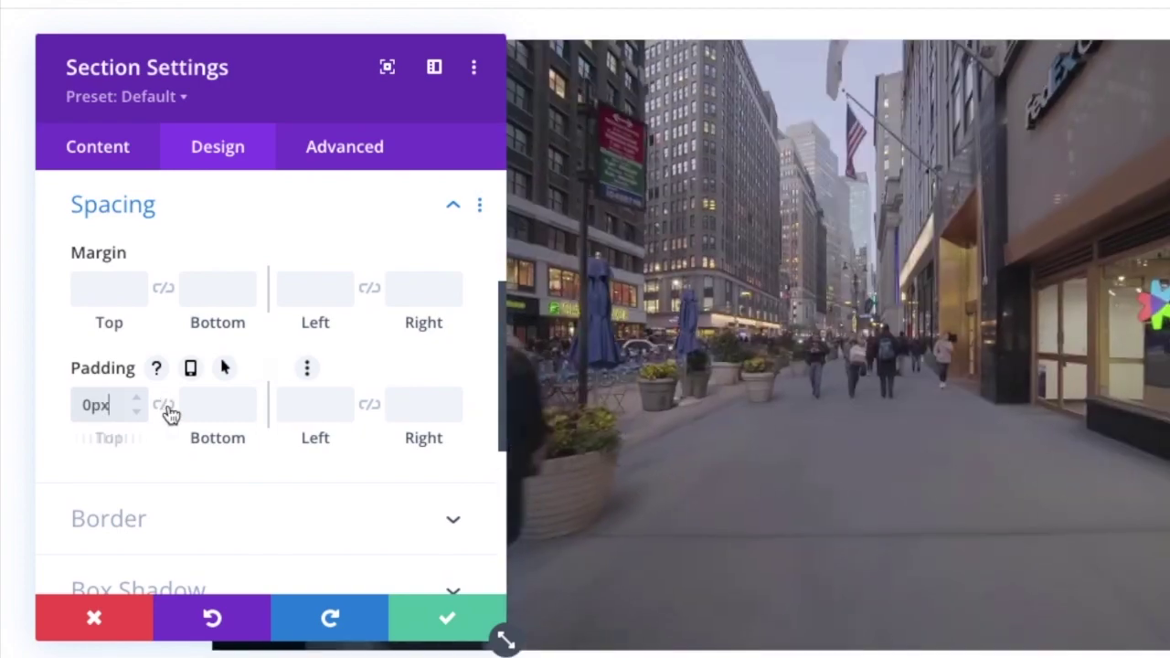
left_click(168, 412)
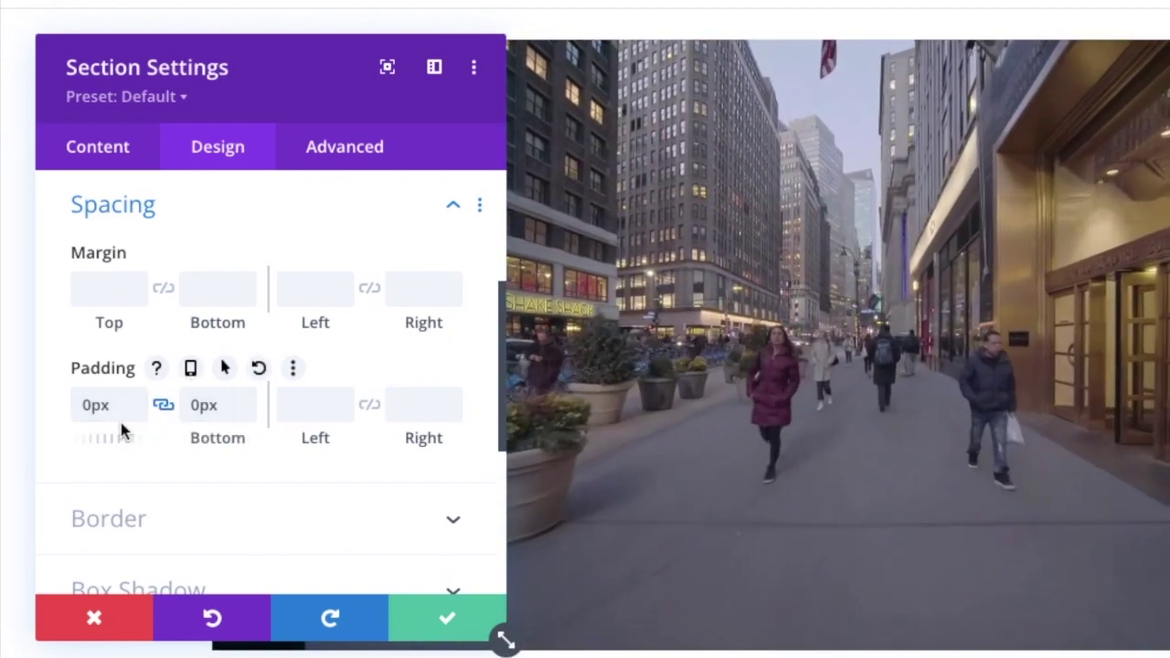
left_click(428, 617)
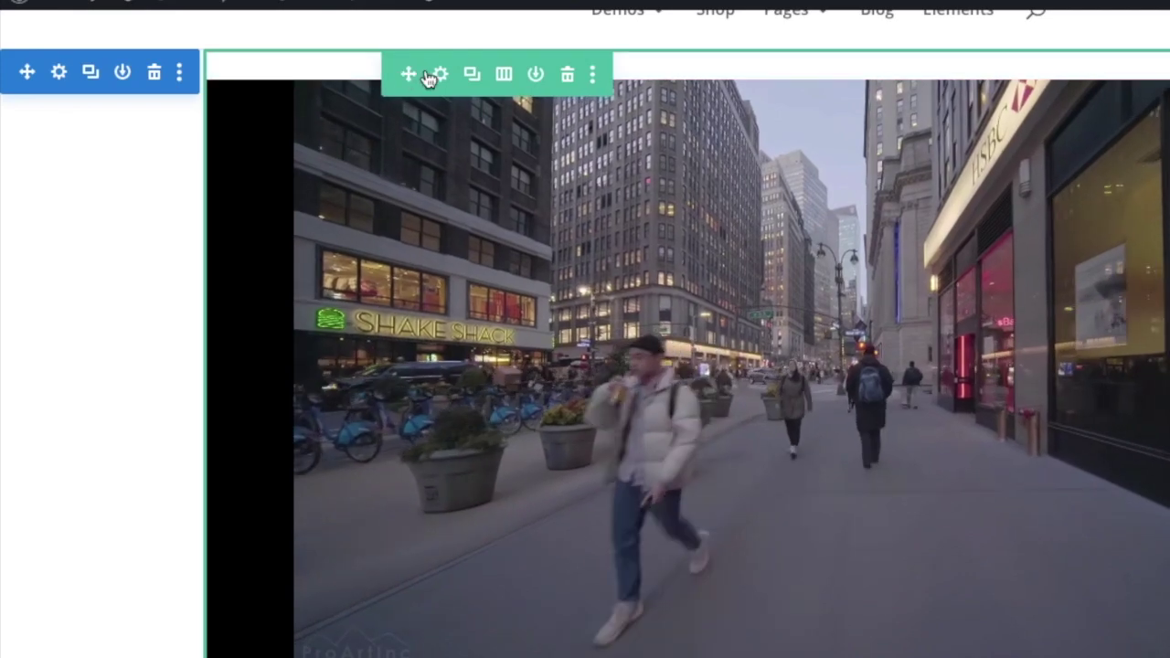
Set the row's Width and Max Width both to 100% in its Design sizing options
left_click(439, 73)
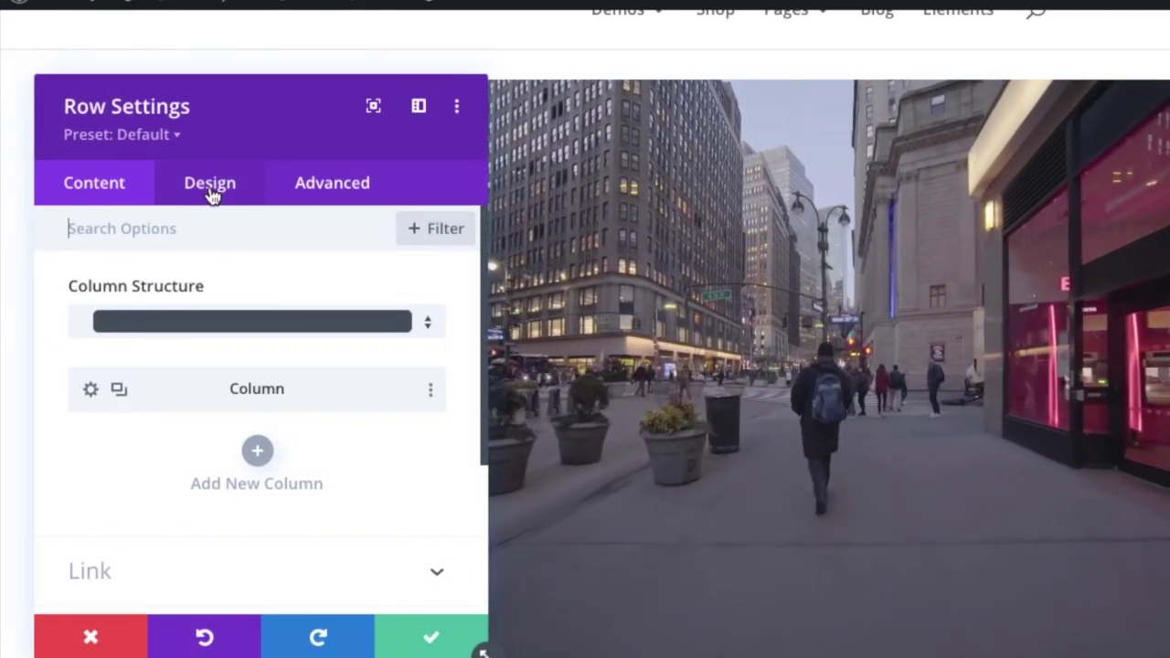
scroll(219, 413, "down", 3)
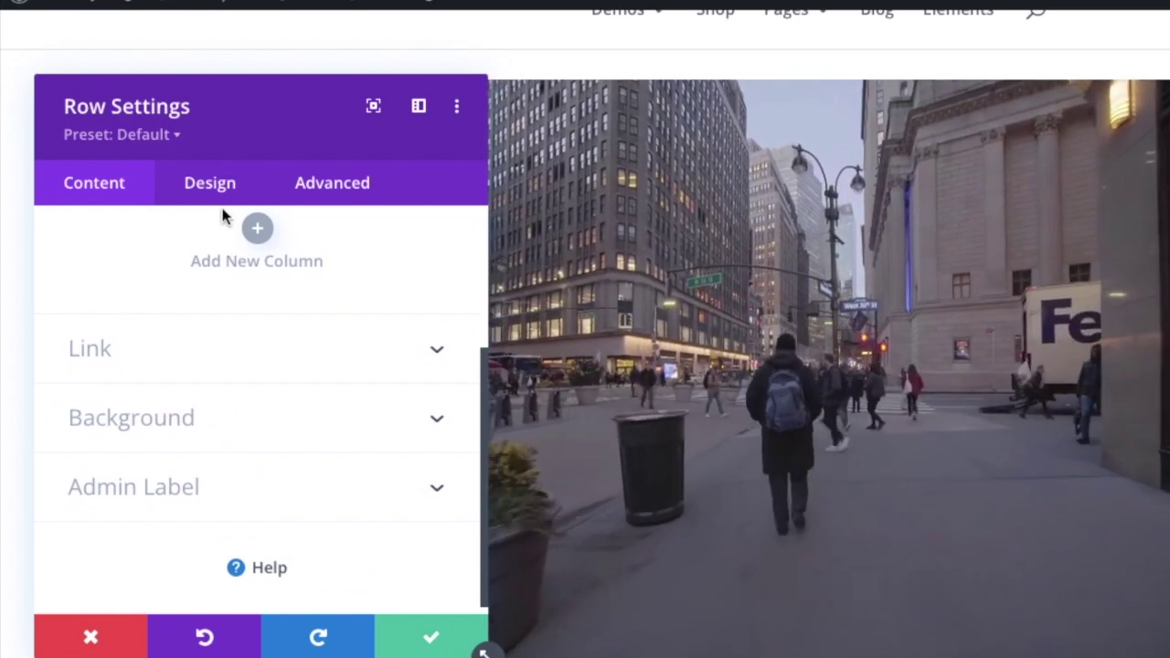
left_click(220, 187)
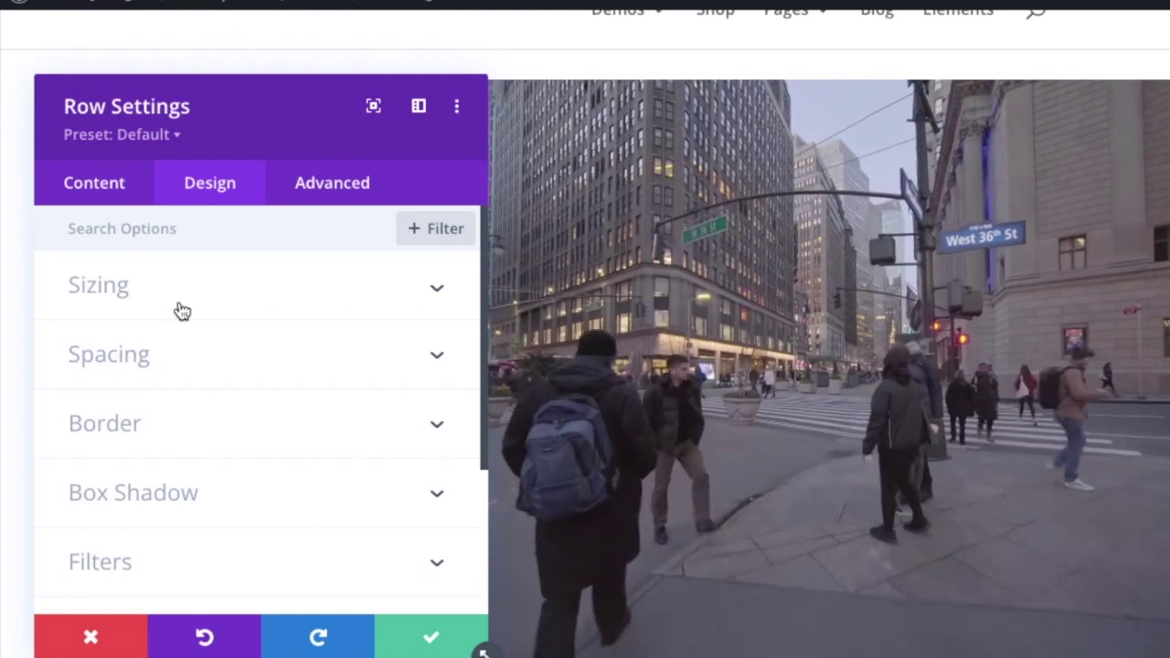
left_click(181, 312)
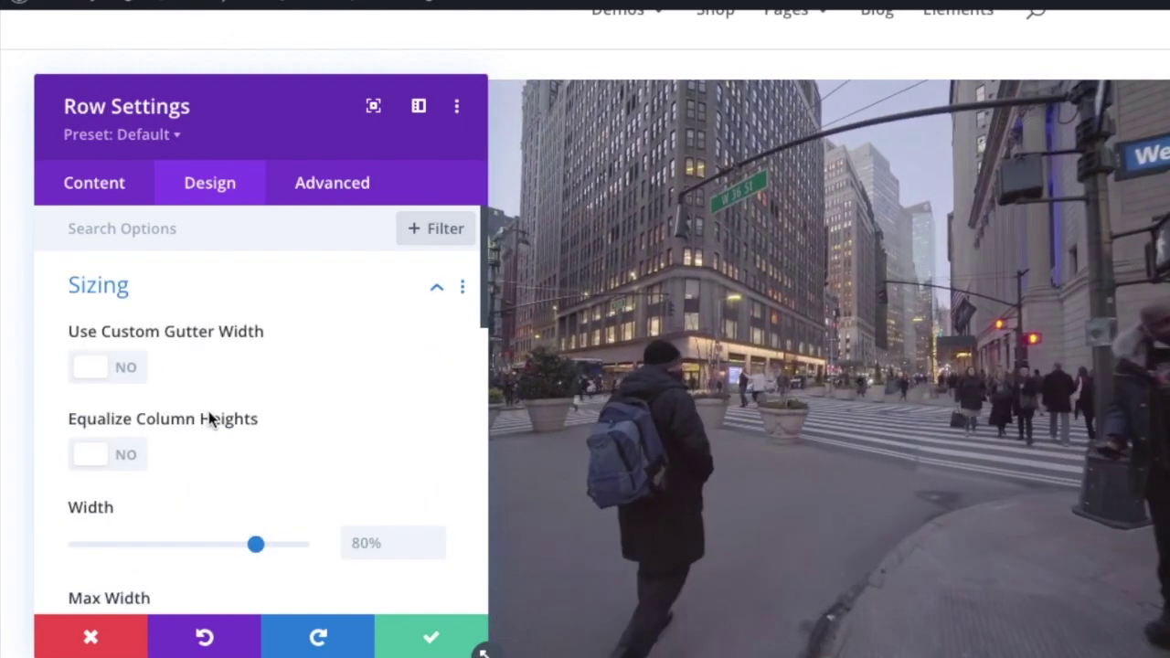
scroll(210, 418, "down", 2)
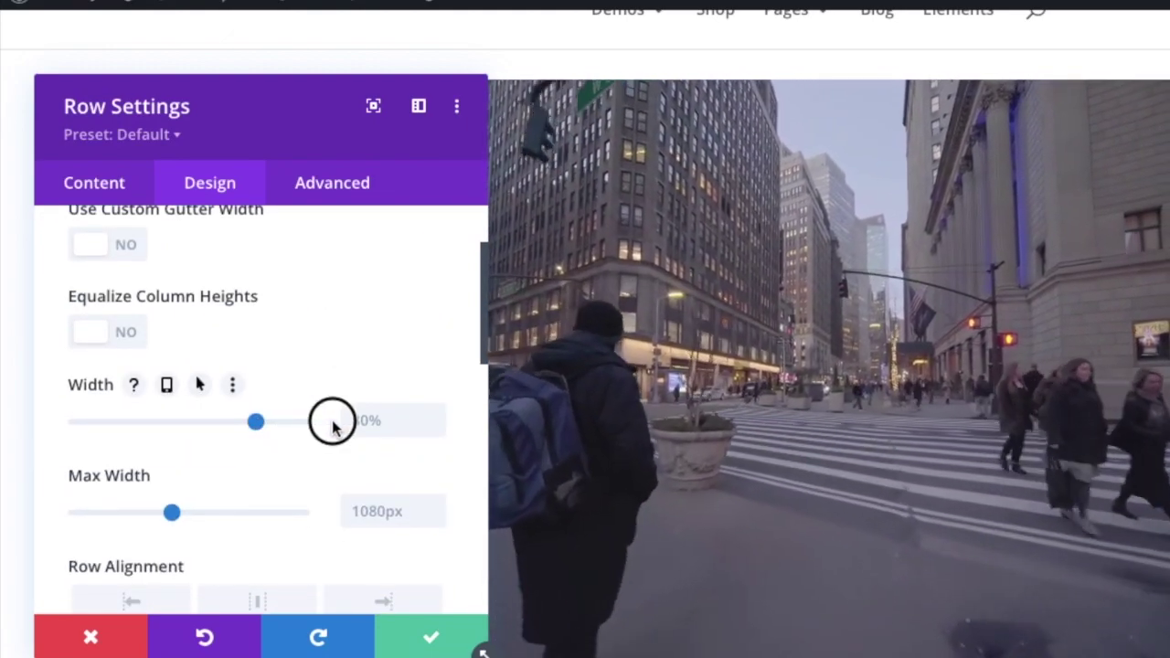
left_click_drag(332, 422, 344, 427)
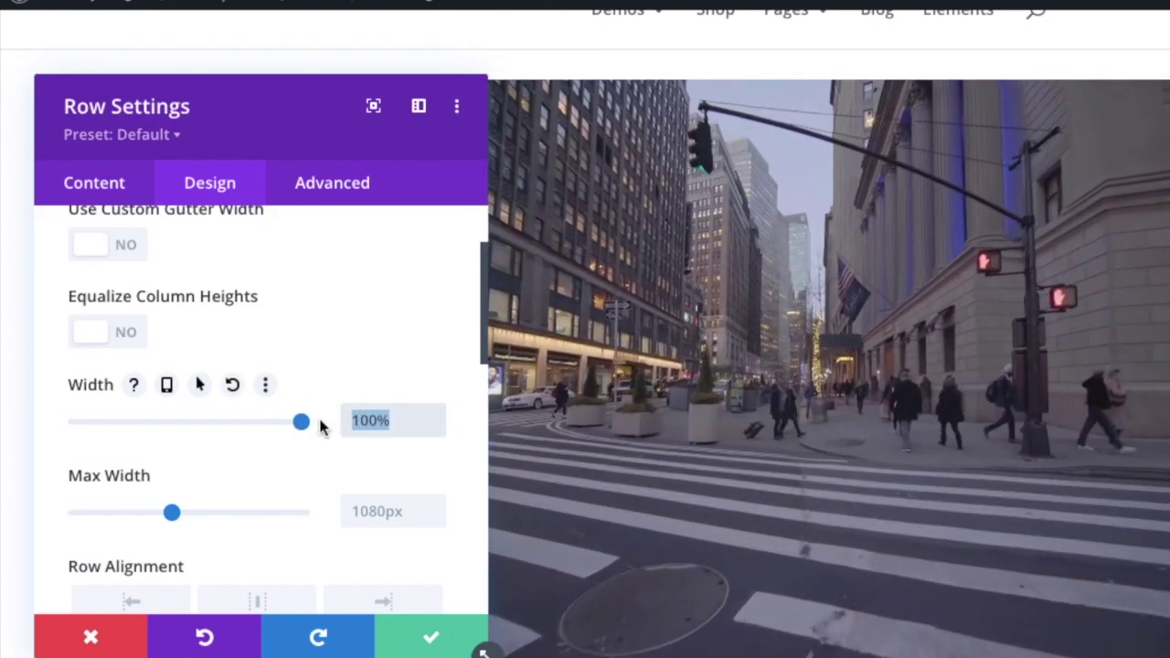
left_click(372, 510)
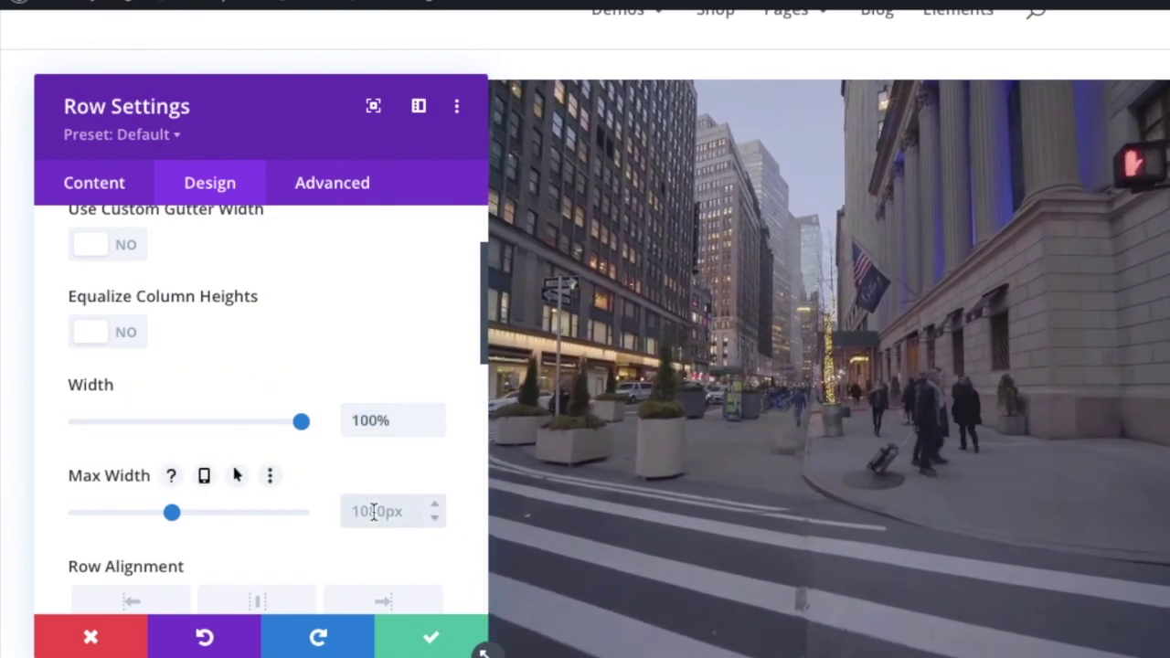
type("100%")
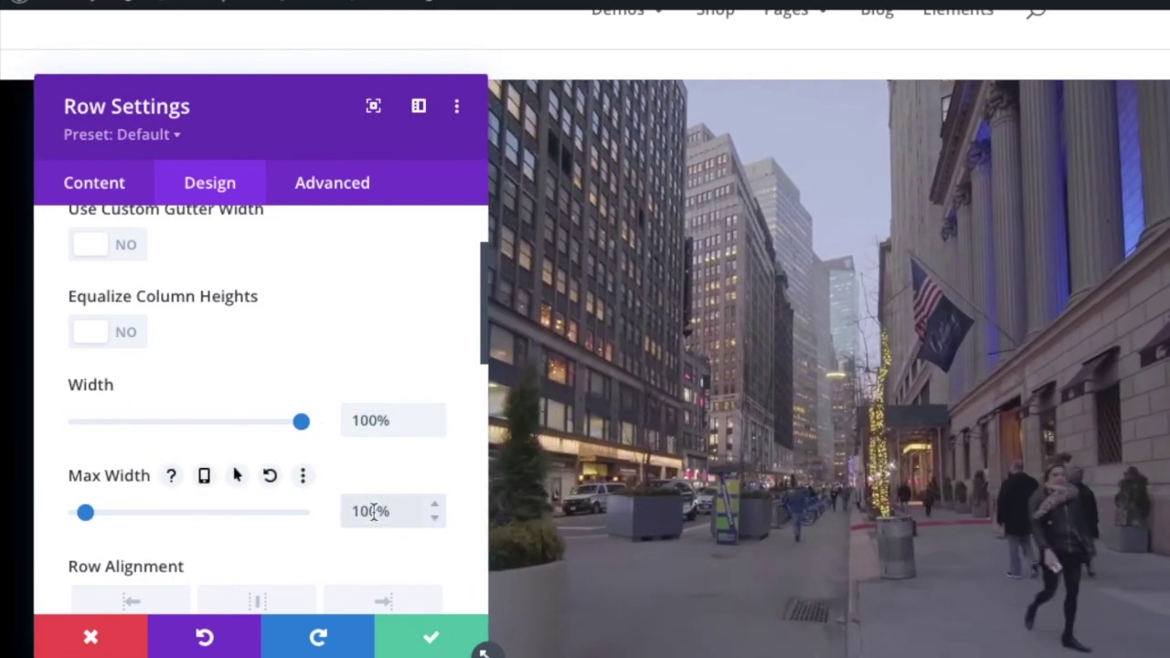
Set the row's top padding to 0px and save the row settings
scroll(190, 413, "down", 3)
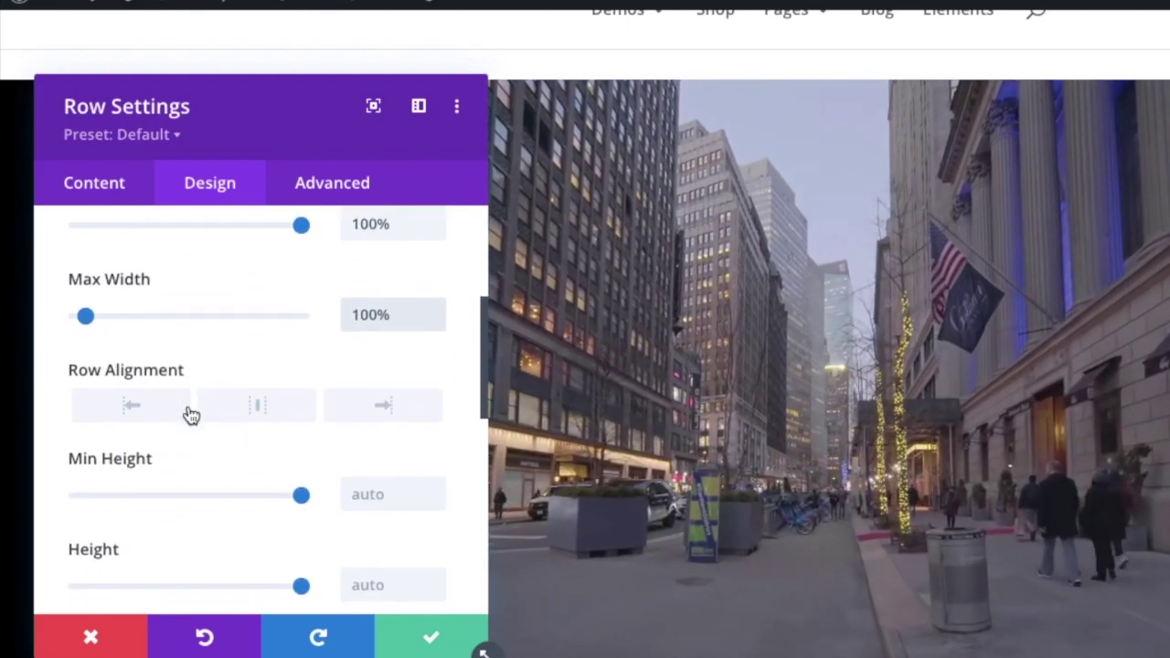
scroll(189, 411, "down", 1)
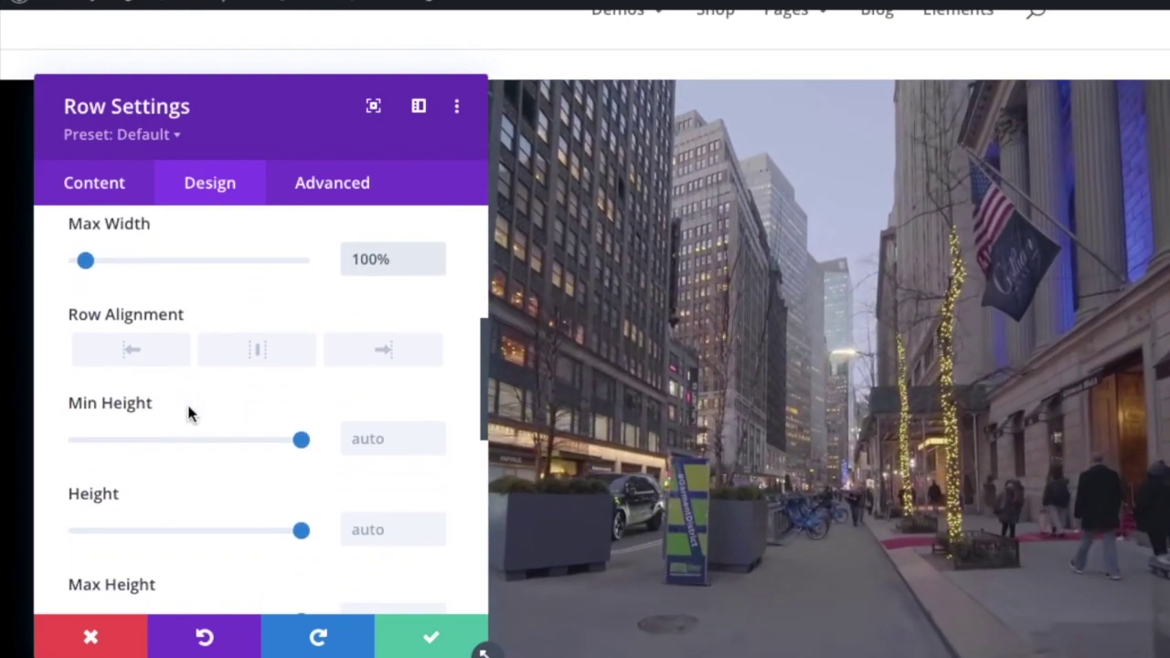
scroll(188, 413, "down", 4)
scroll(188, 413, "down", 1)
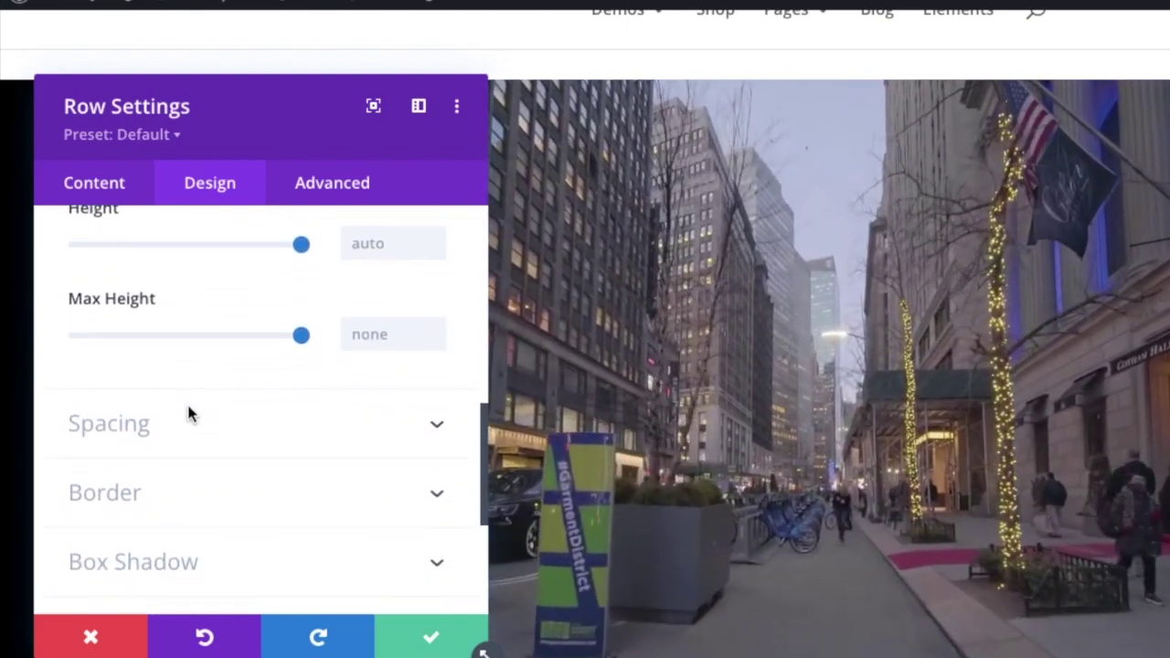
left_click(187, 430)
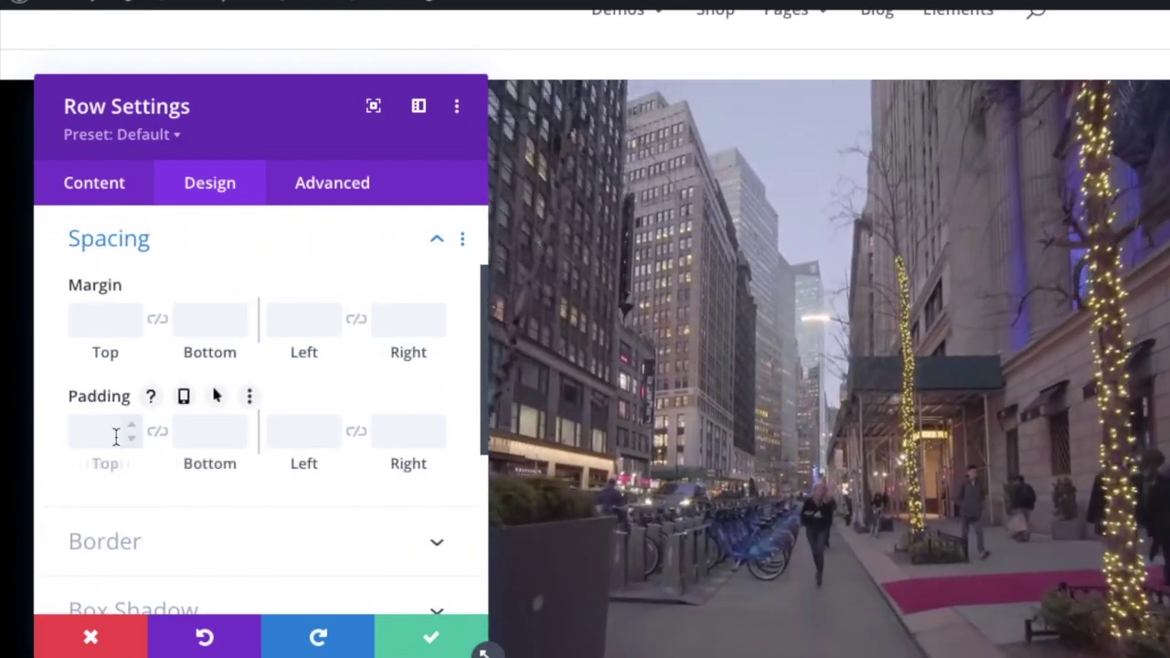
left_click(116, 431)
type("0px")
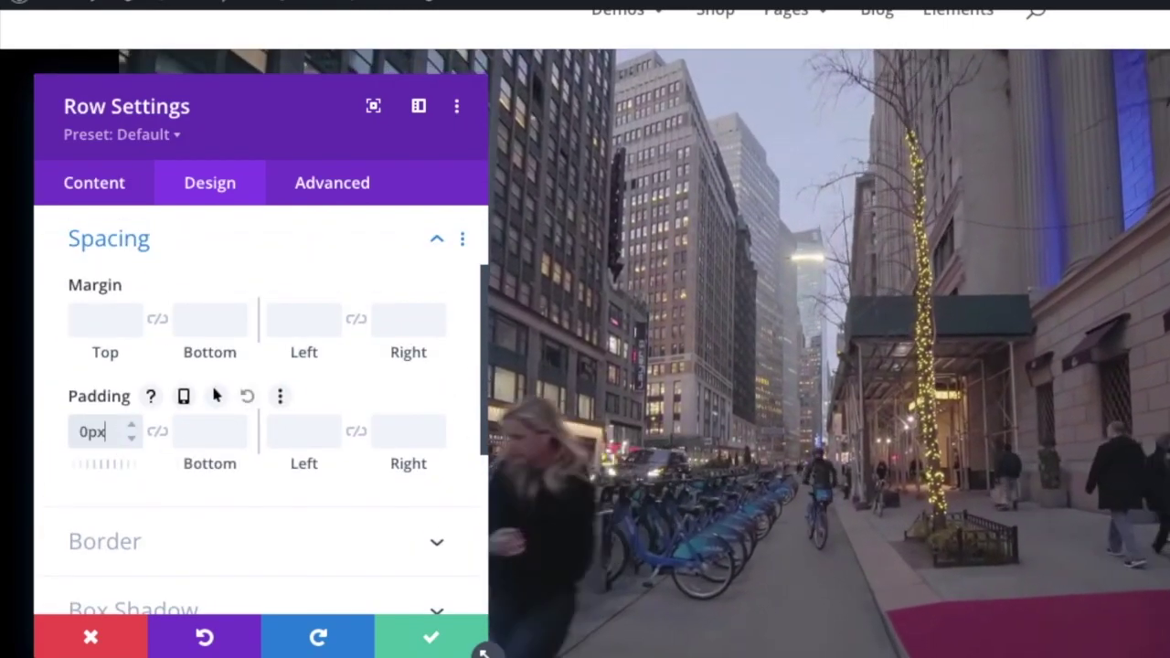
left_click(425, 637)
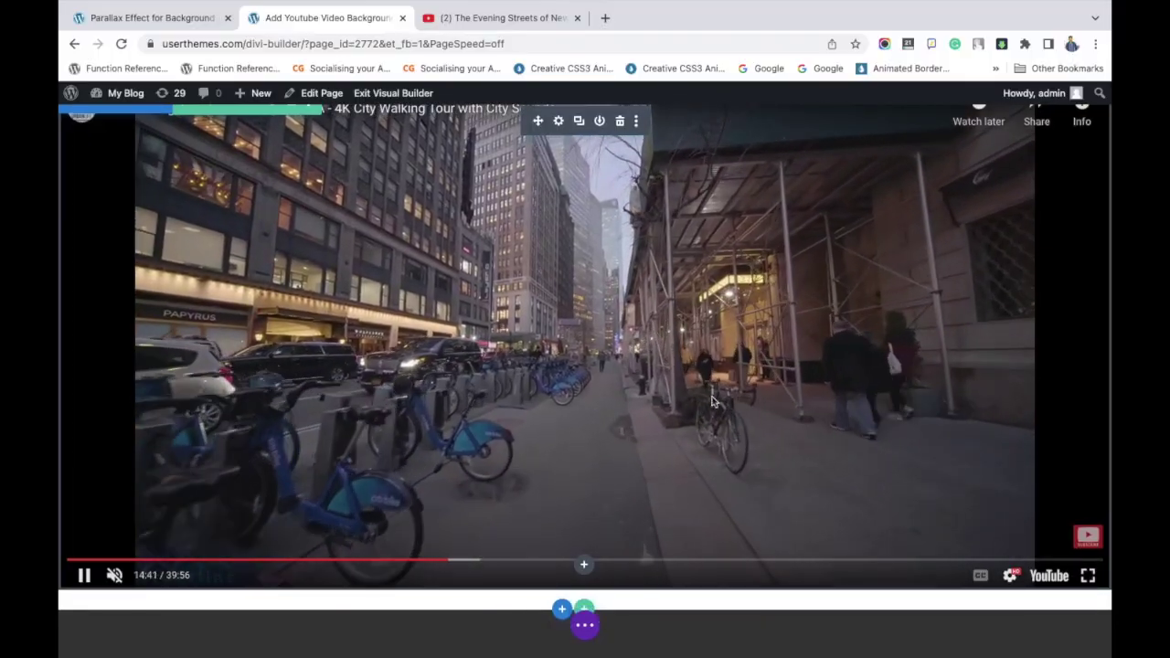
scroll(784, 501, "down", 3)
scroll(784, 502, "up", 4)
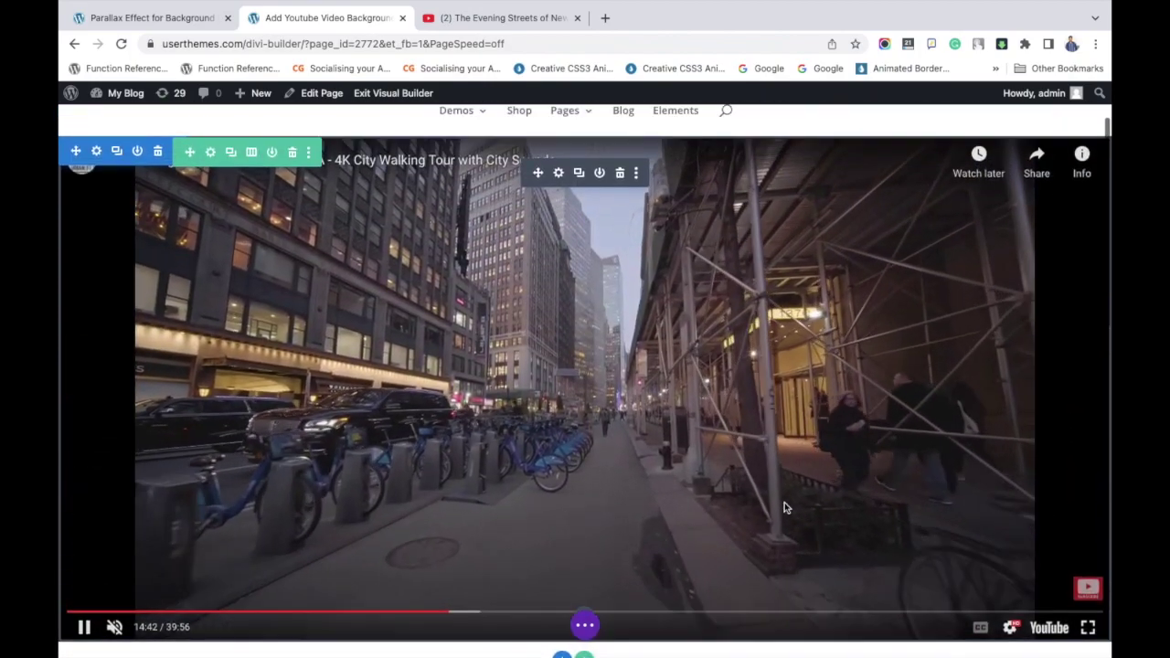
scroll(784, 501, "up", 1)
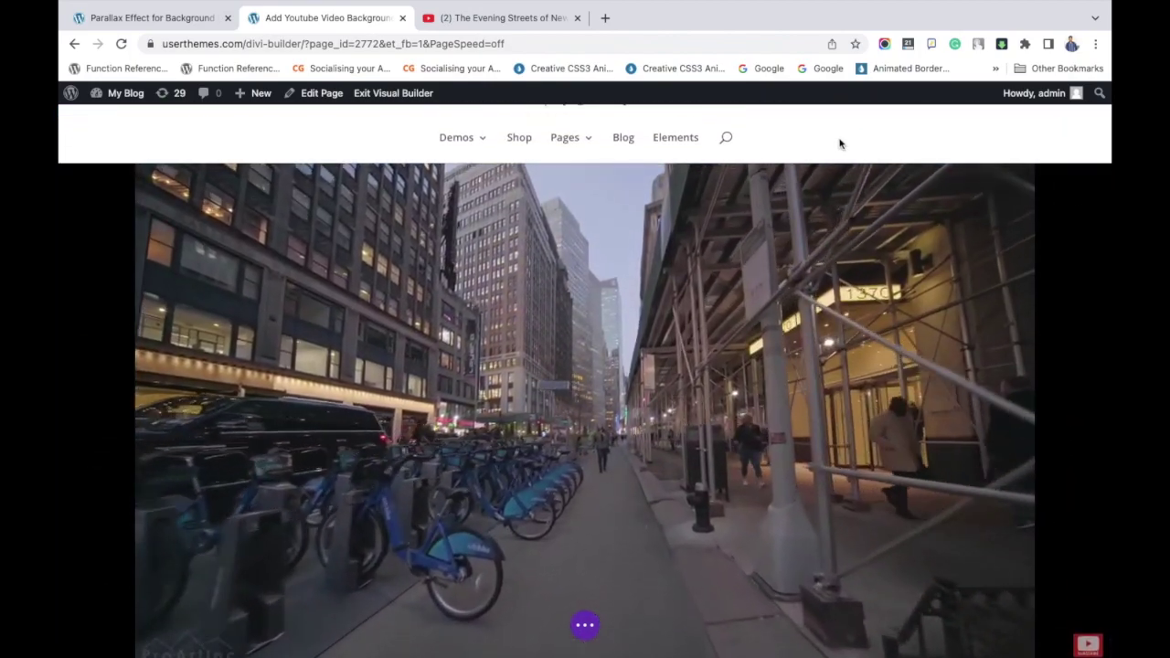
scroll(735, 307, "down", 1)
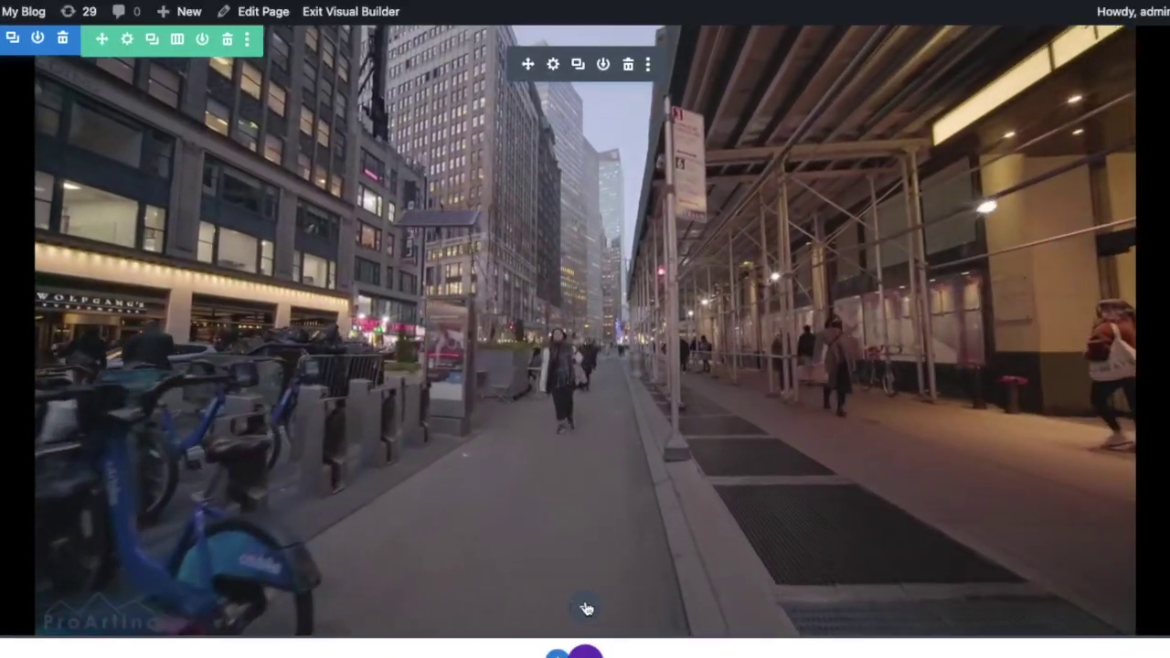
Insert a Contact Form module with Name, Email and Message fields into the video row
left_click(585, 606)
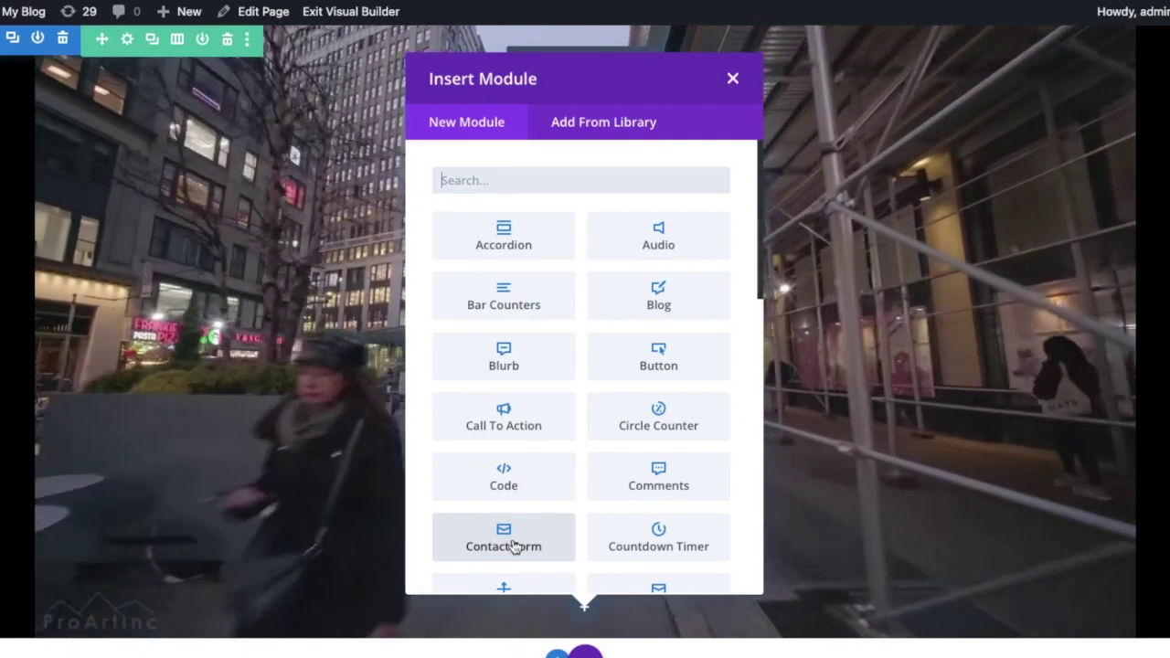
left_click(515, 546)
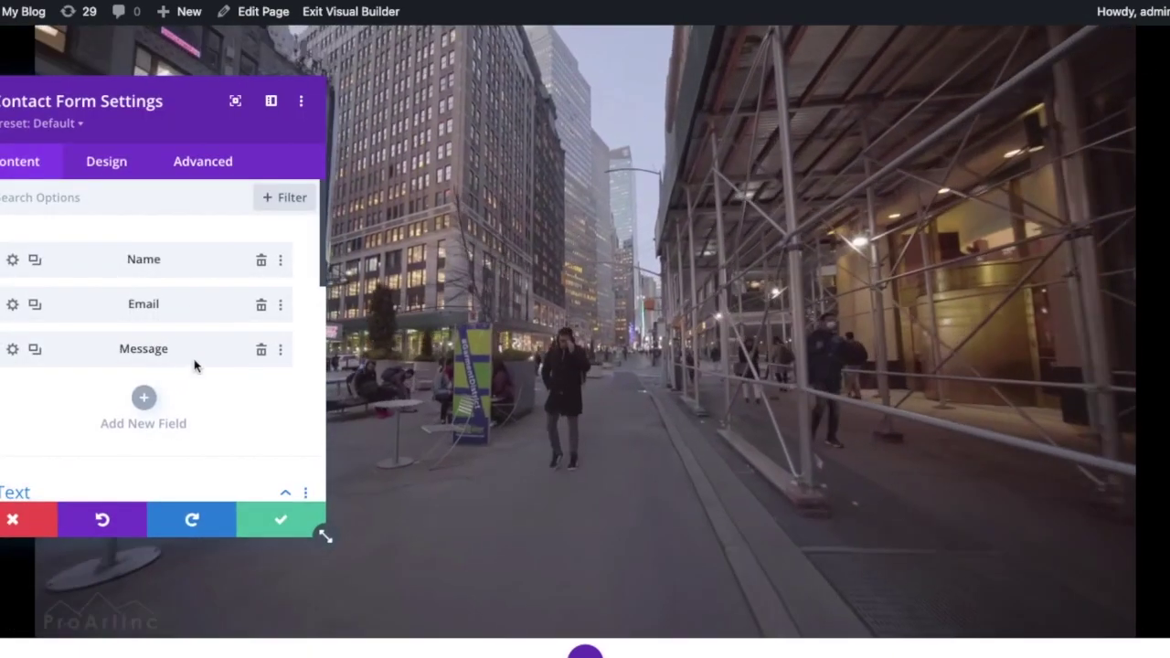
scroll(224, 345, "down", 3)
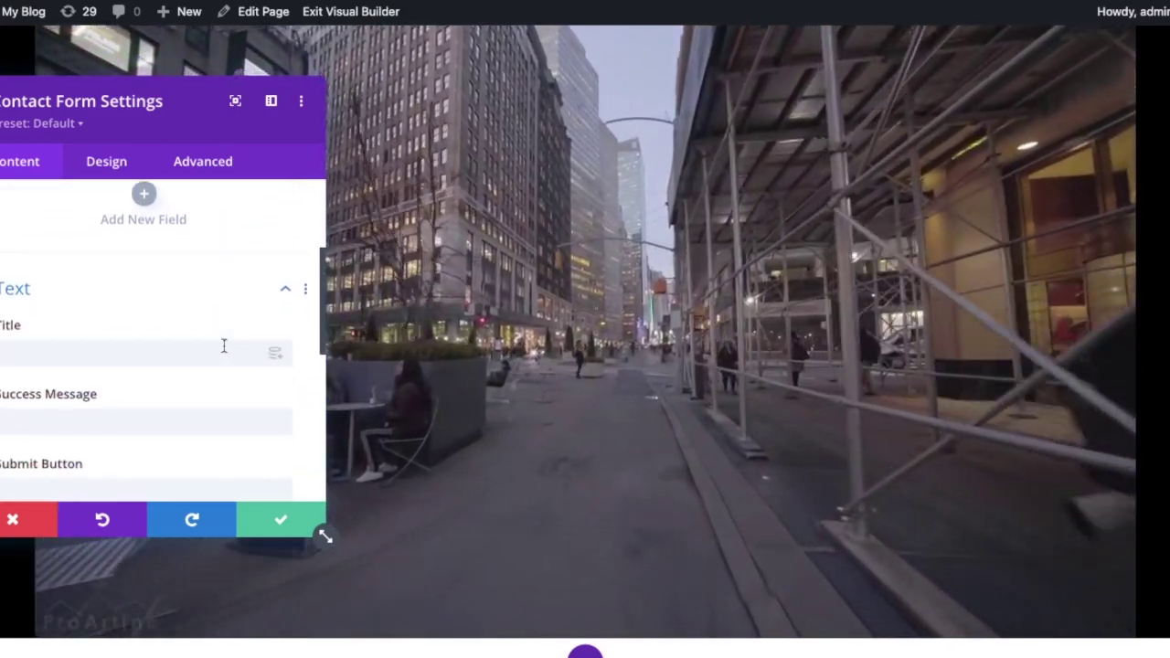
scroll(224, 345, "down", 5)
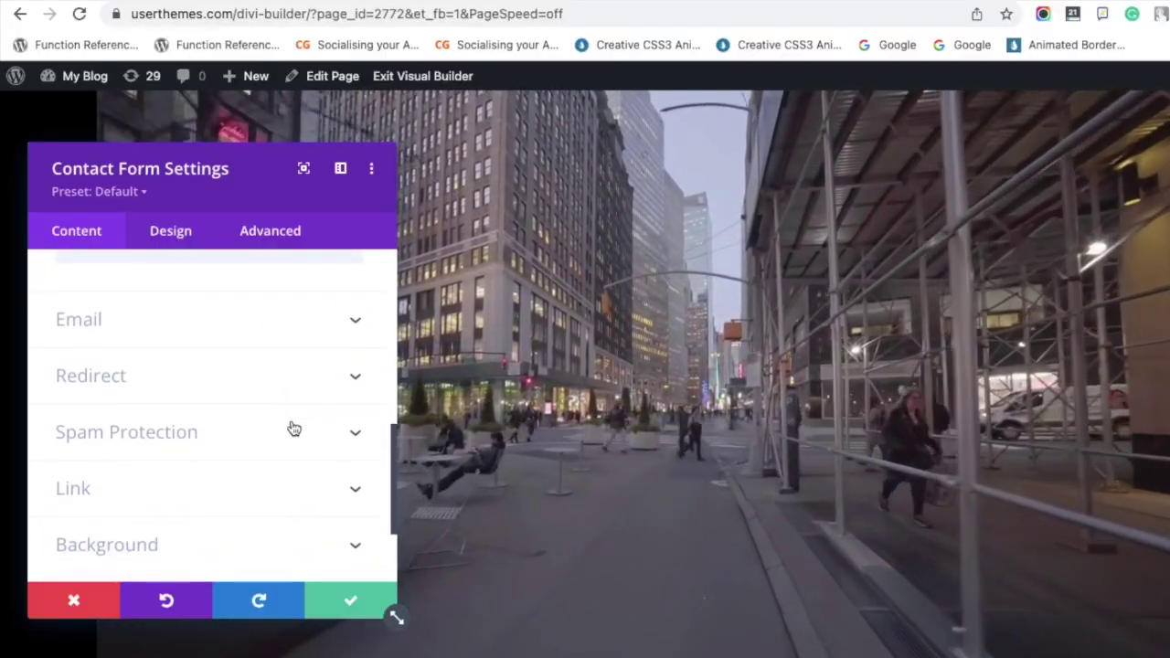
scroll(292, 427, "down", 1)
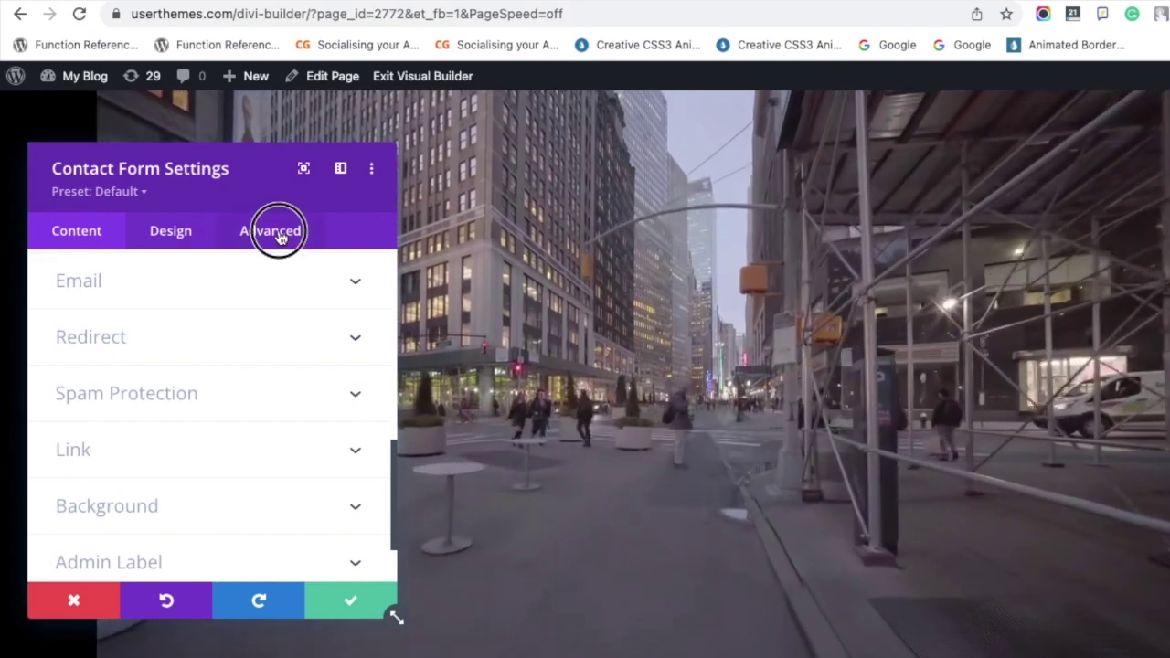
left_click(279, 234)
Set the contact form's Position to Absolute, Location to centre, and Z Index to 48
scroll(252, 466, "down", 4)
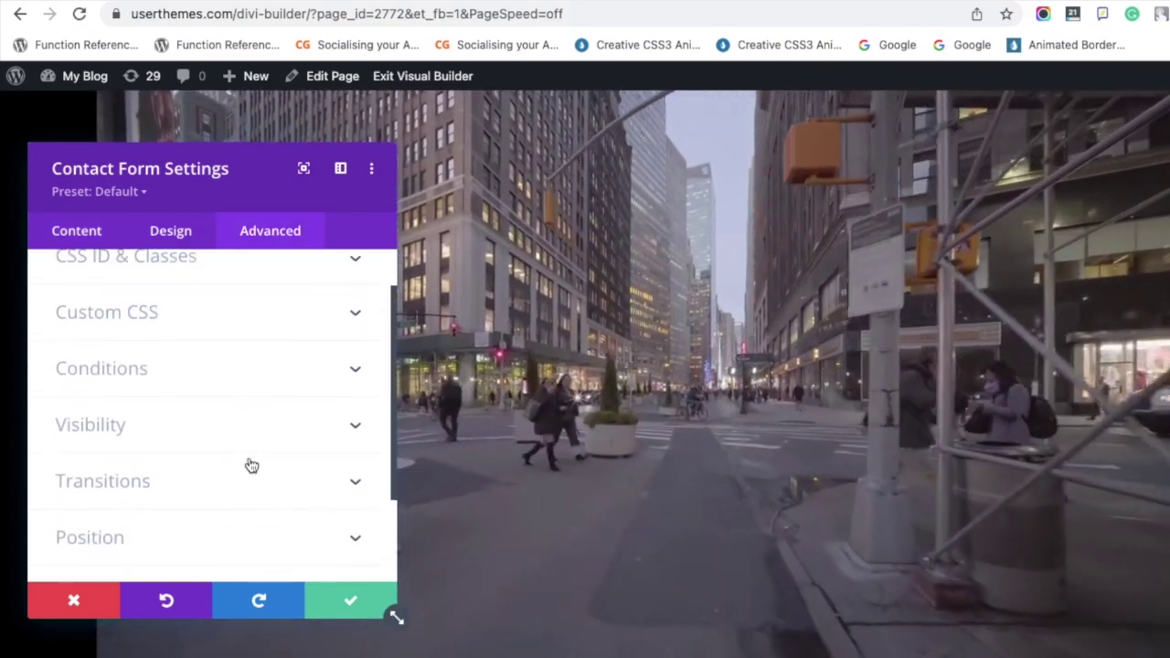
left_click(291, 443)
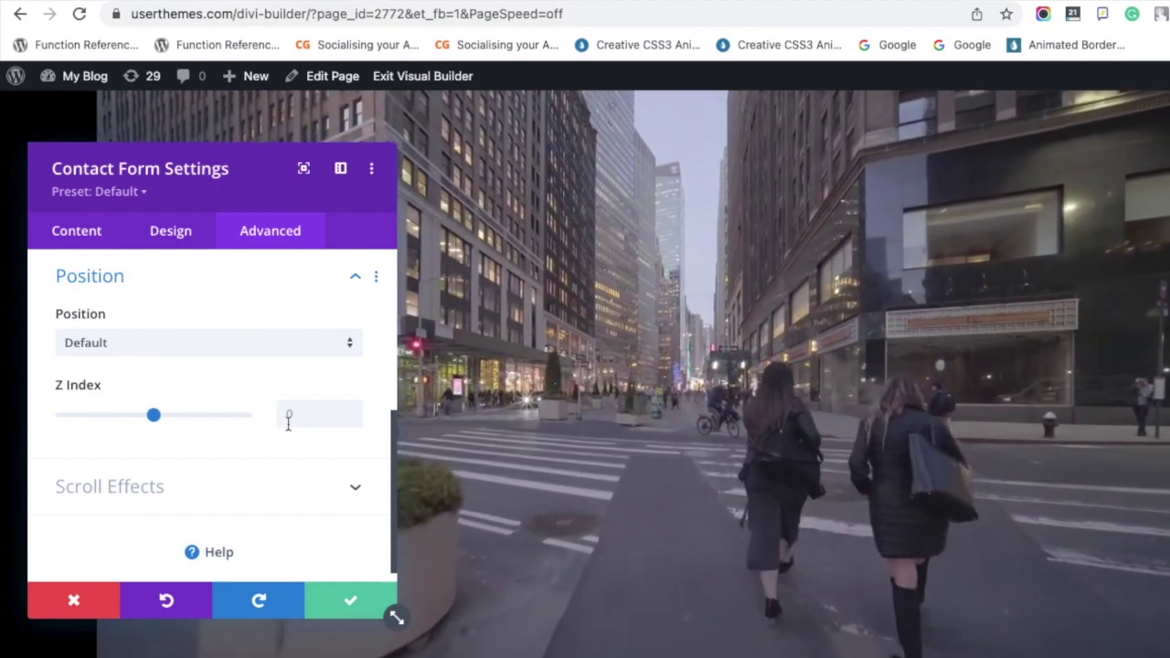
left_click(286, 348)
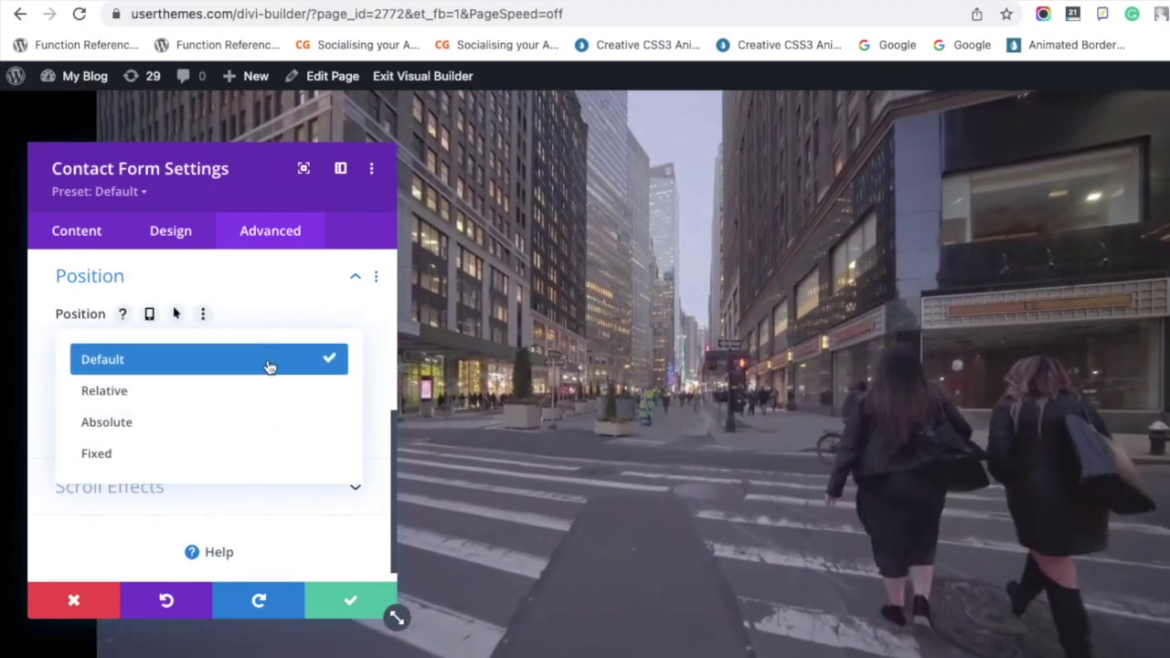
left_click(247, 422)
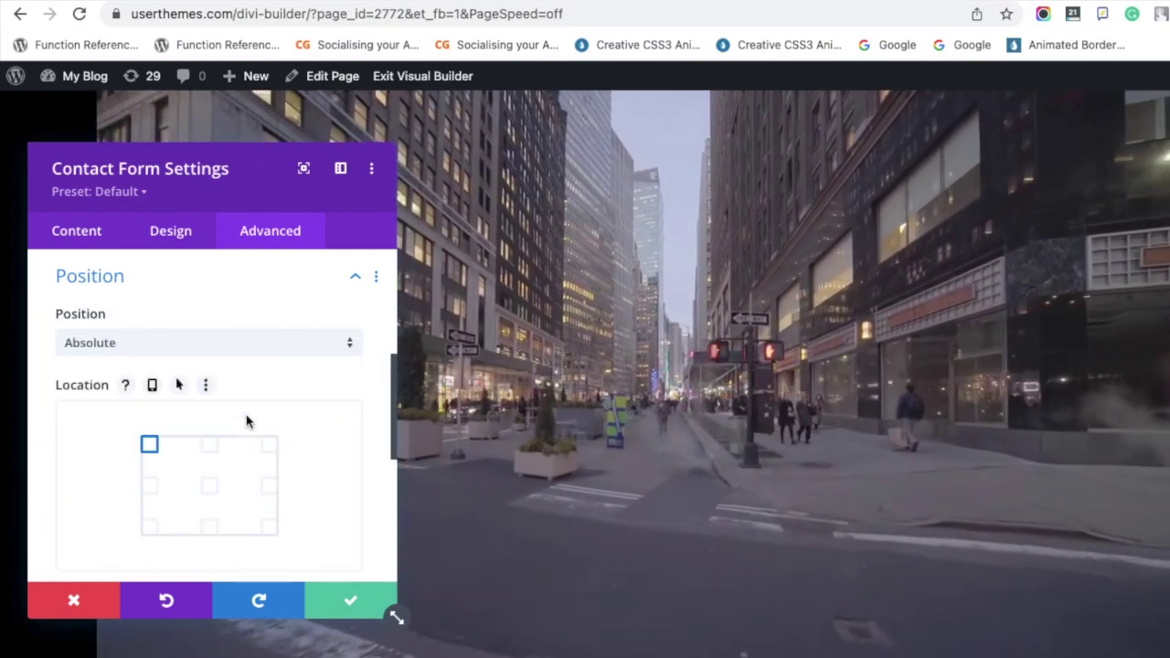
scroll(305, 380, "down", 1)
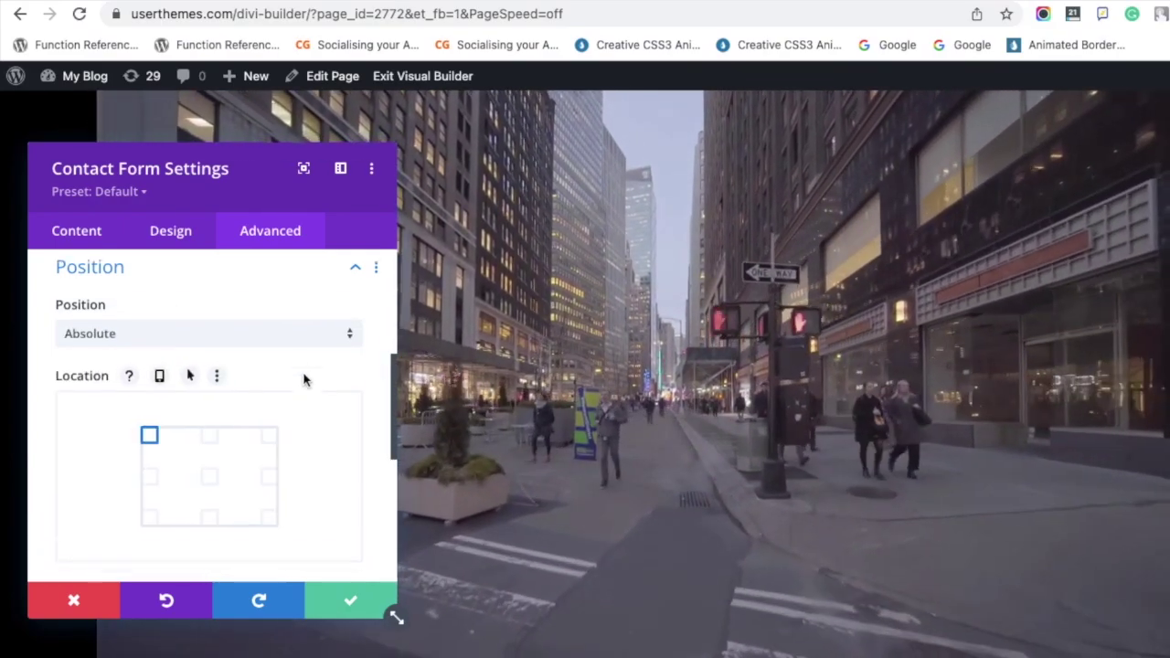
scroll(304, 380, "down", 2)
left_click(209, 425)
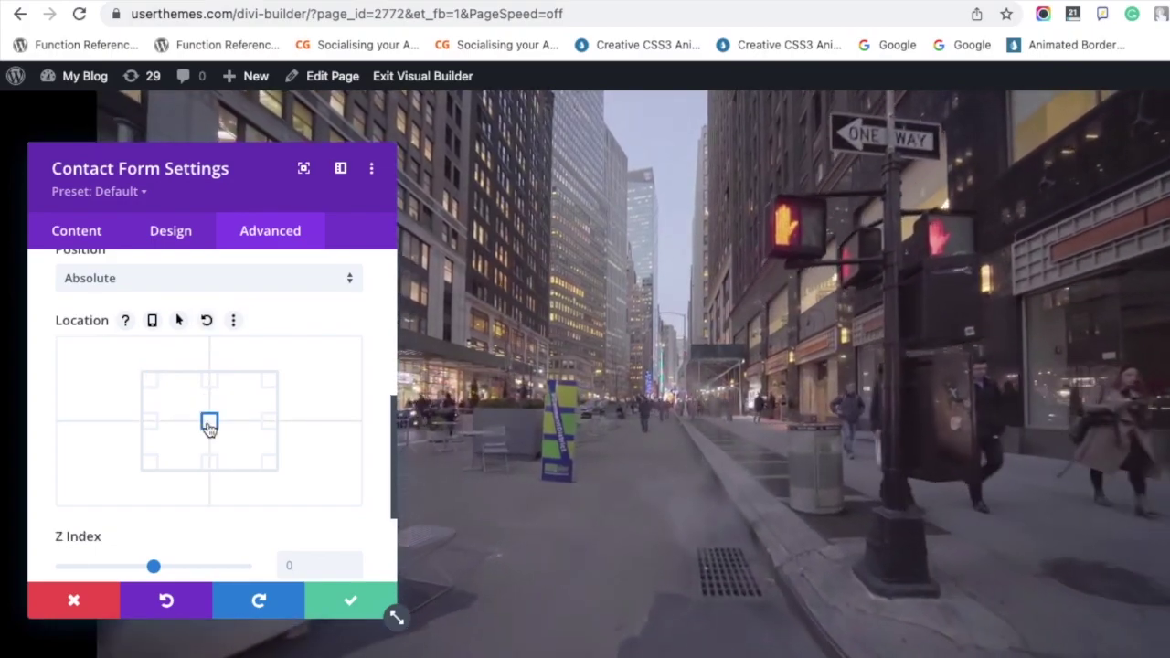
scroll(208, 425, "down", 2)
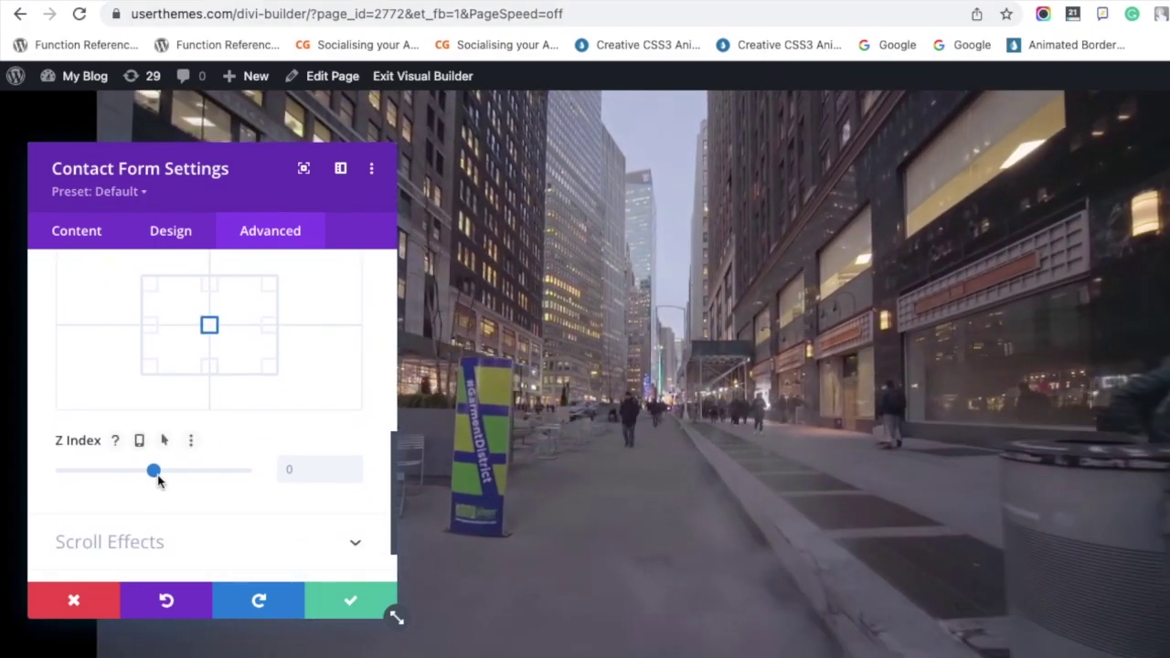
left_click_drag(154, 471, 162, 473)
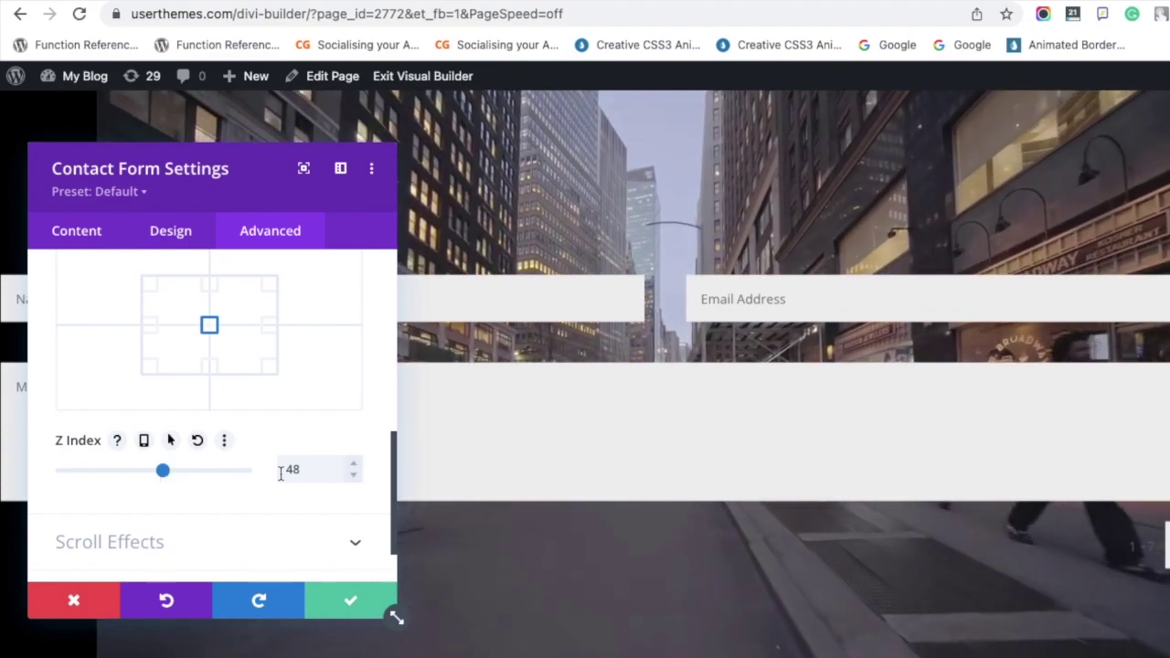
scroll(242, 486, "up", 10)
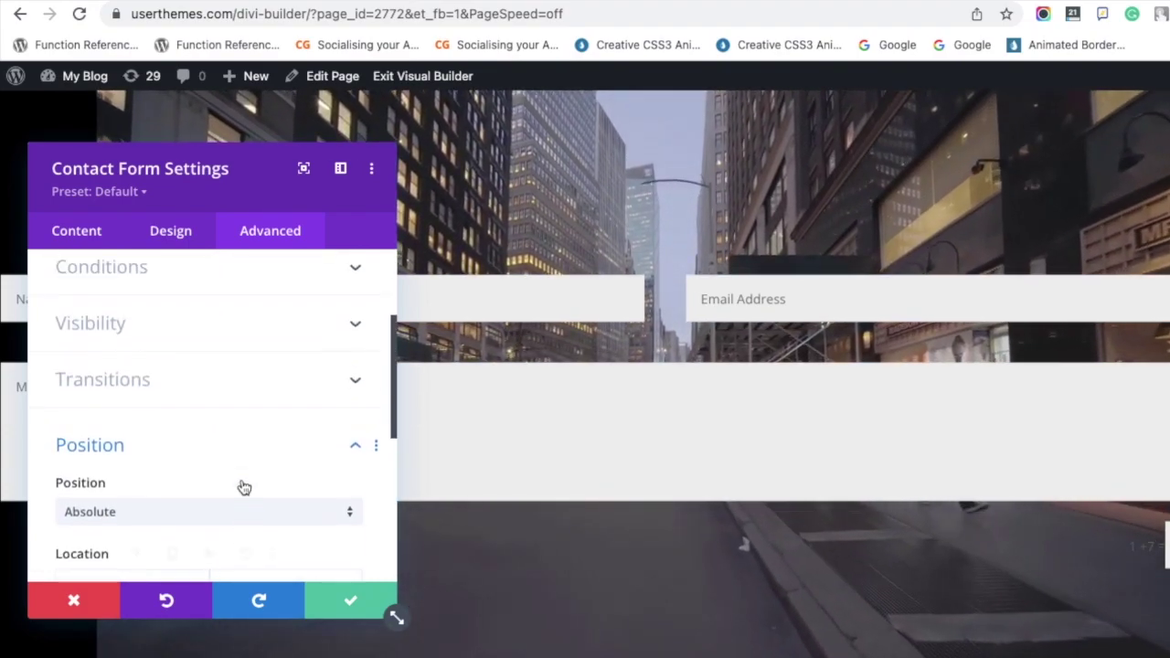
scroll(242, 486, "down", 8)
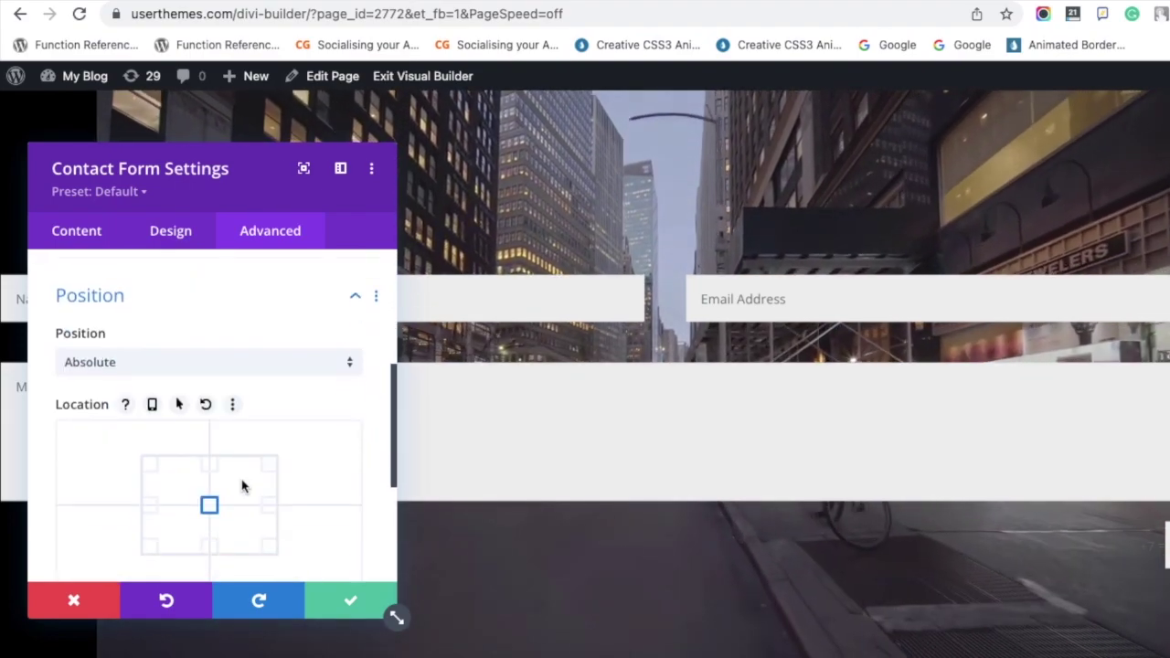
Set the contact form's Width to 51% under Design > Sizing and save the module
left_click(172, 236)
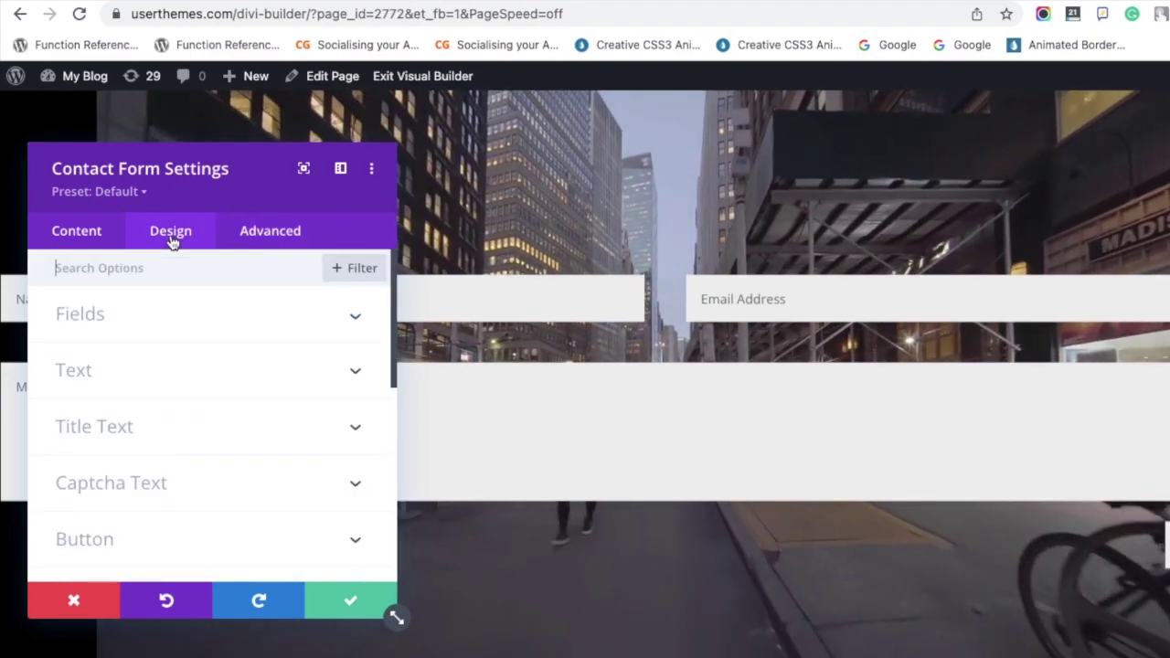
scroll(183, 374, "down", 3)
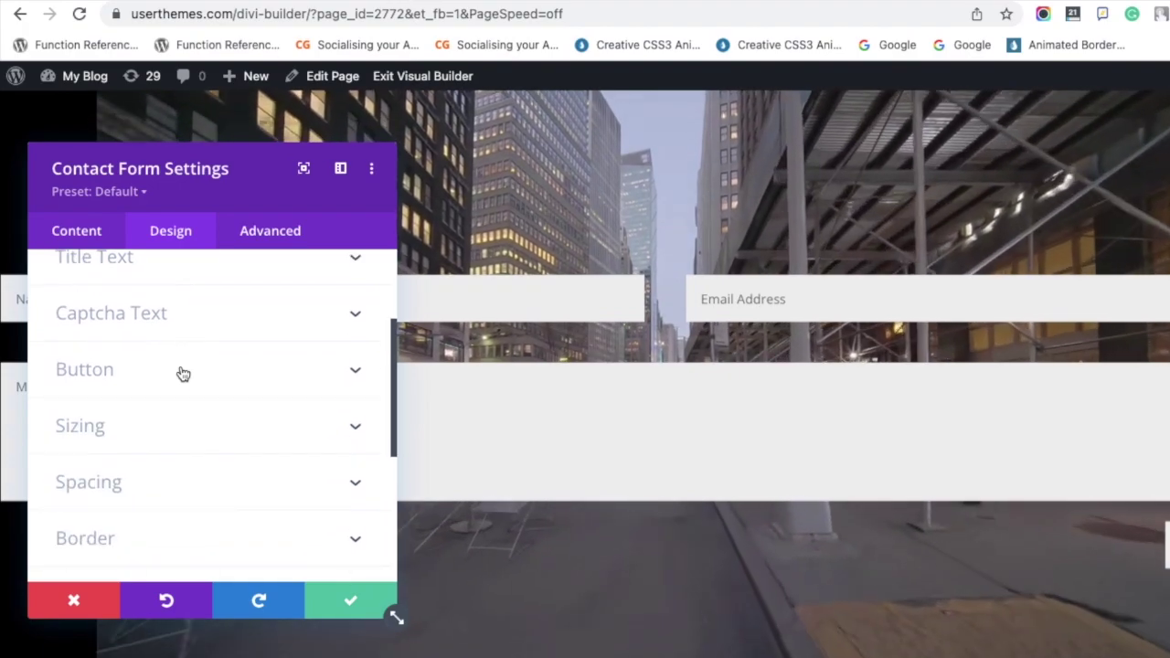
left_click(183, 374)
scroll(187, 379, "down", 1)
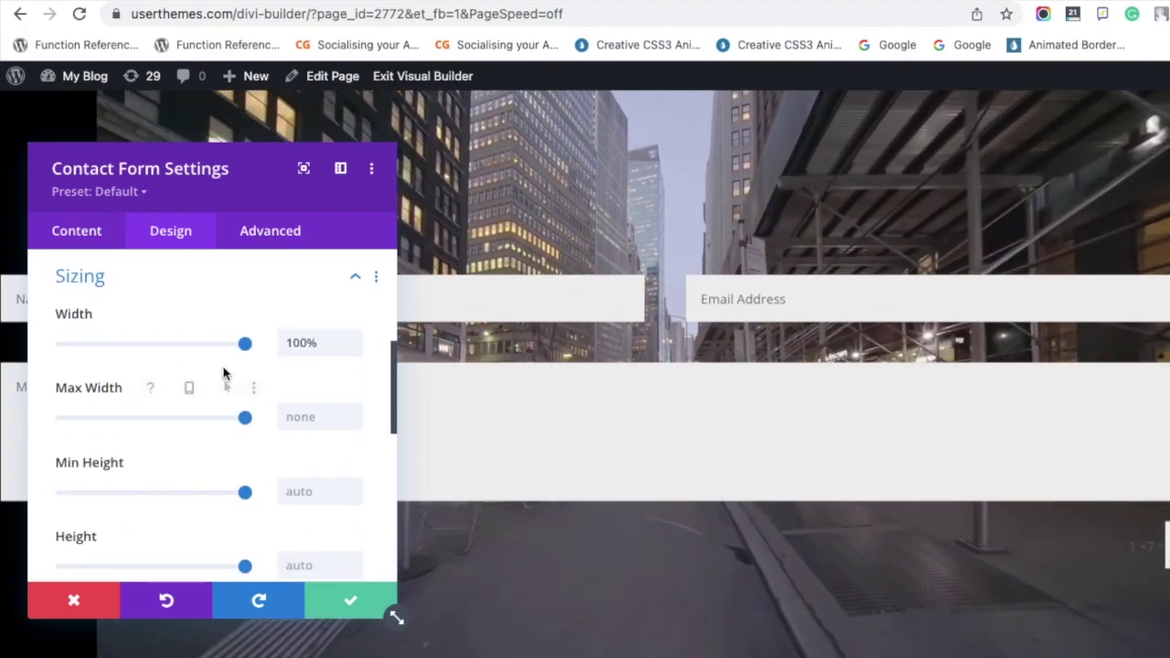
left_click_drag(214, 346, 207, 349)
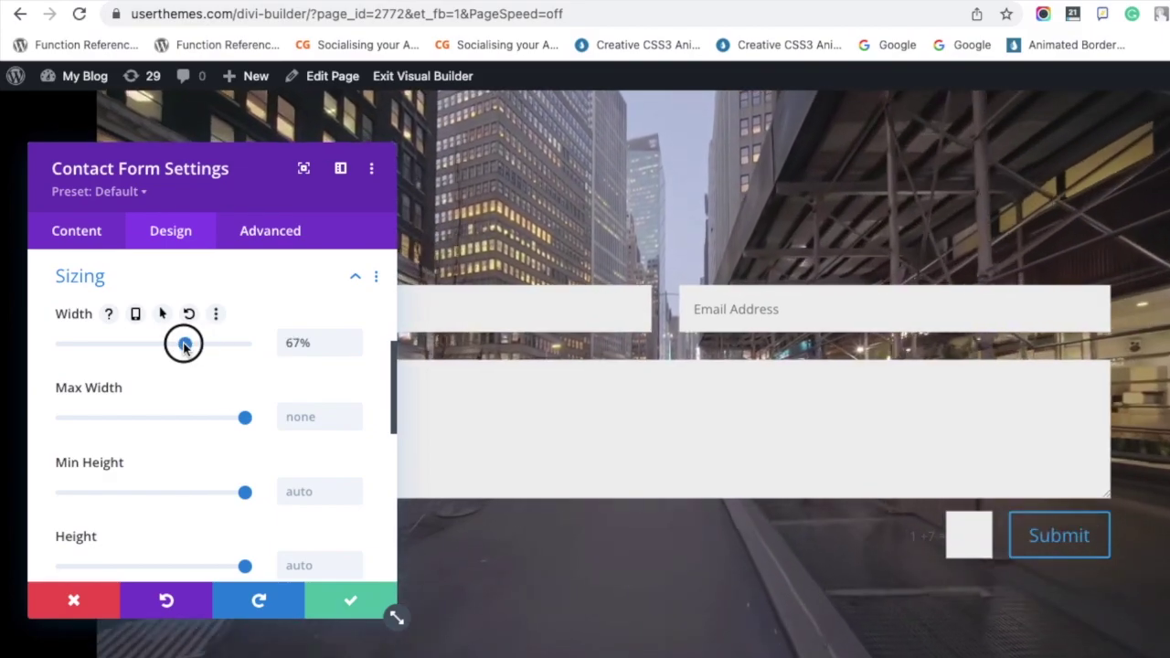
left_click_drag(161, 346, 157, 347)
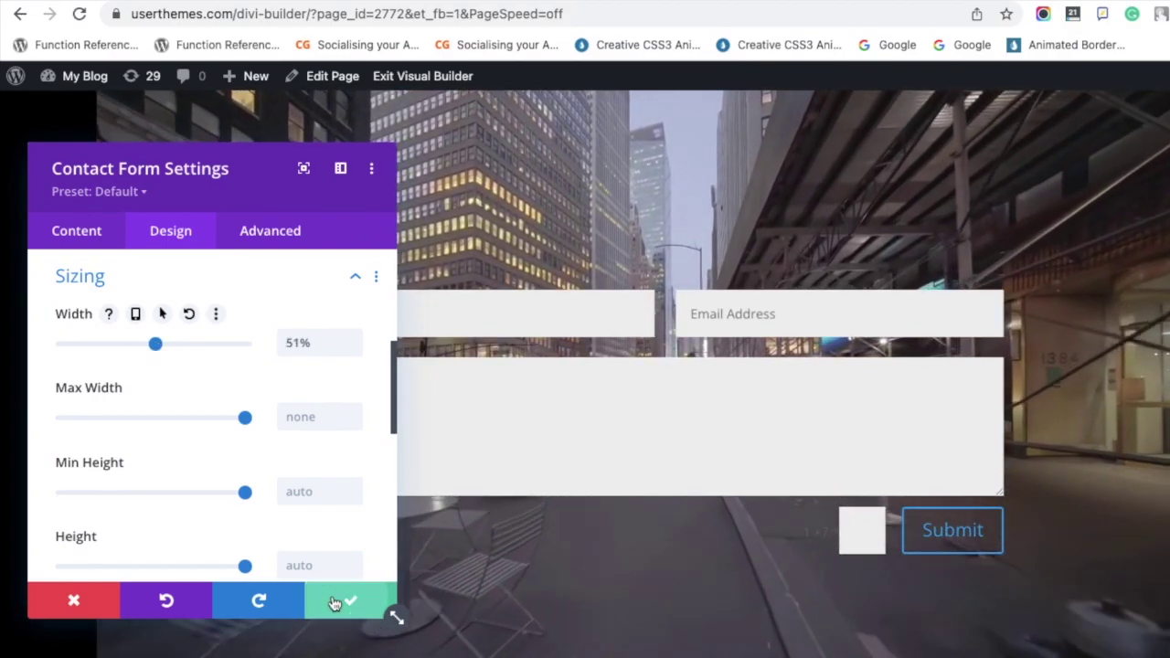
left_click(333, 600)
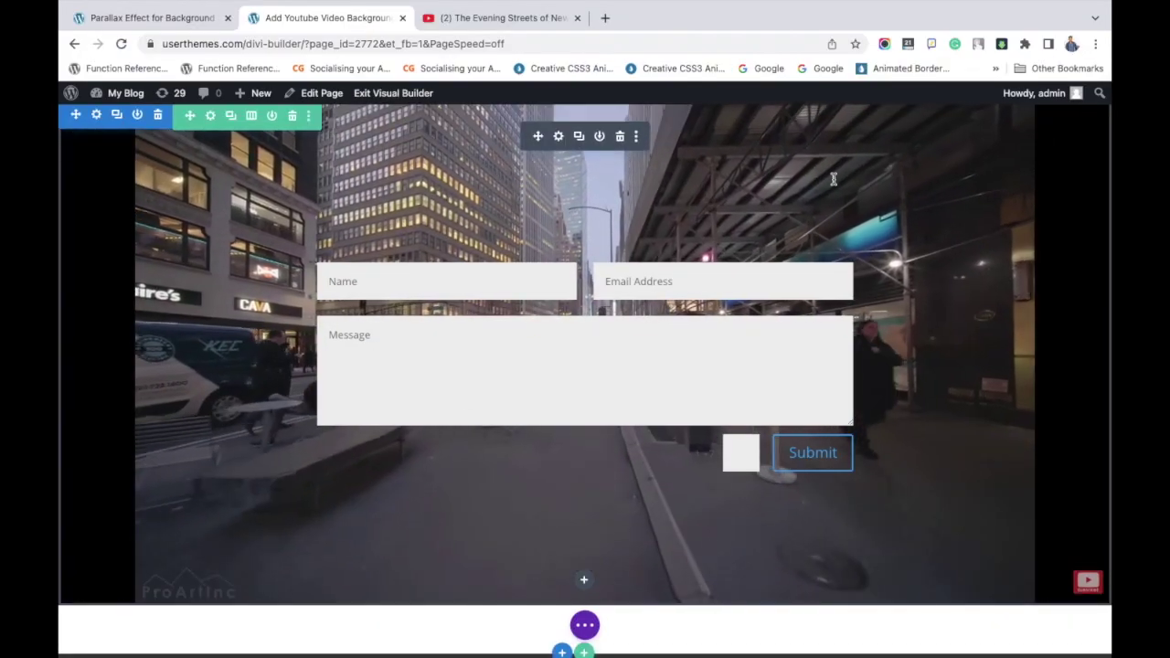
Scroll through the page to review the centred contact form over the city-walk video
scroll(978, 233, "up", 2)
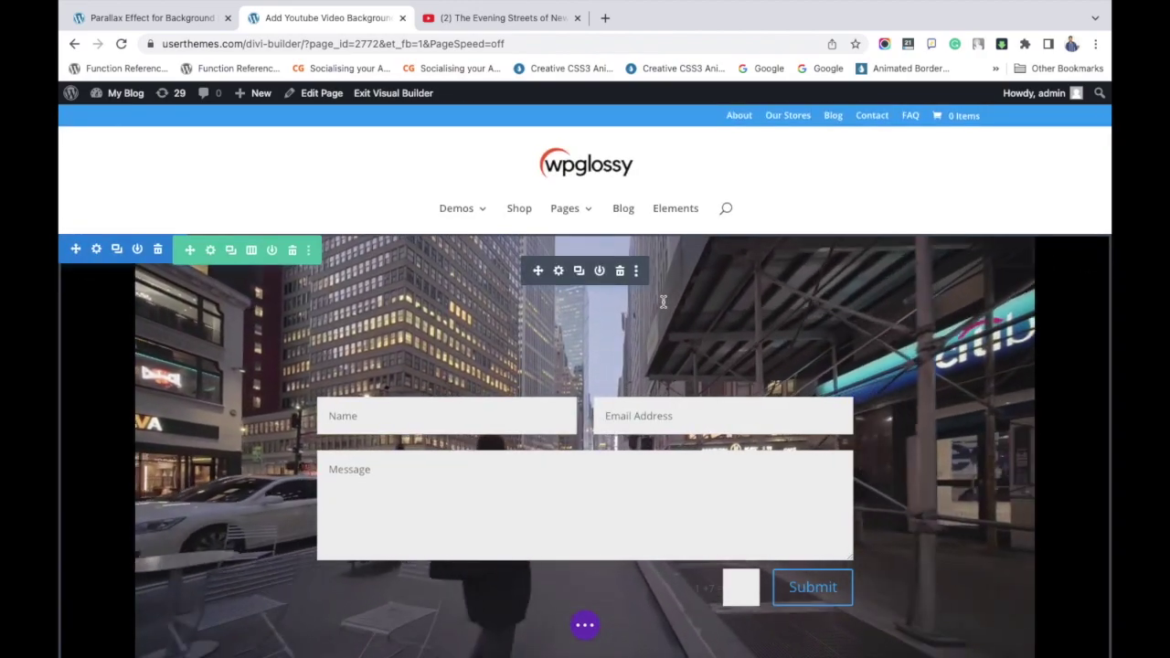
scroll(663, 302, "down", 1)
scroll(664, 302, "down", 1)
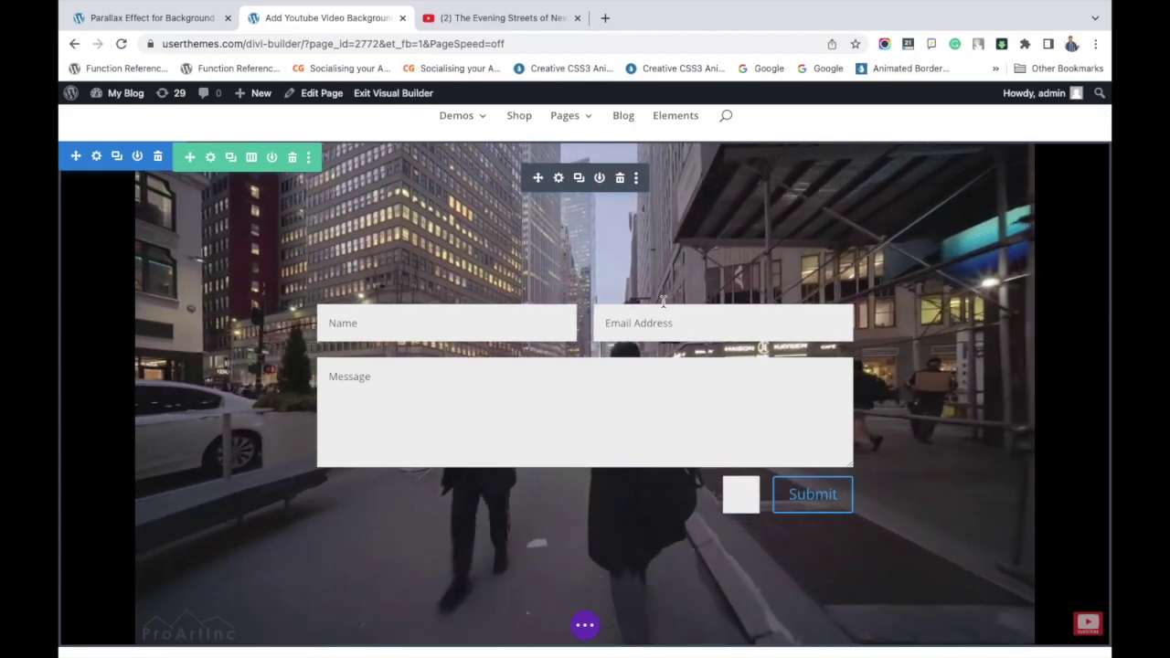
scroll(663, 302, "down", 4)
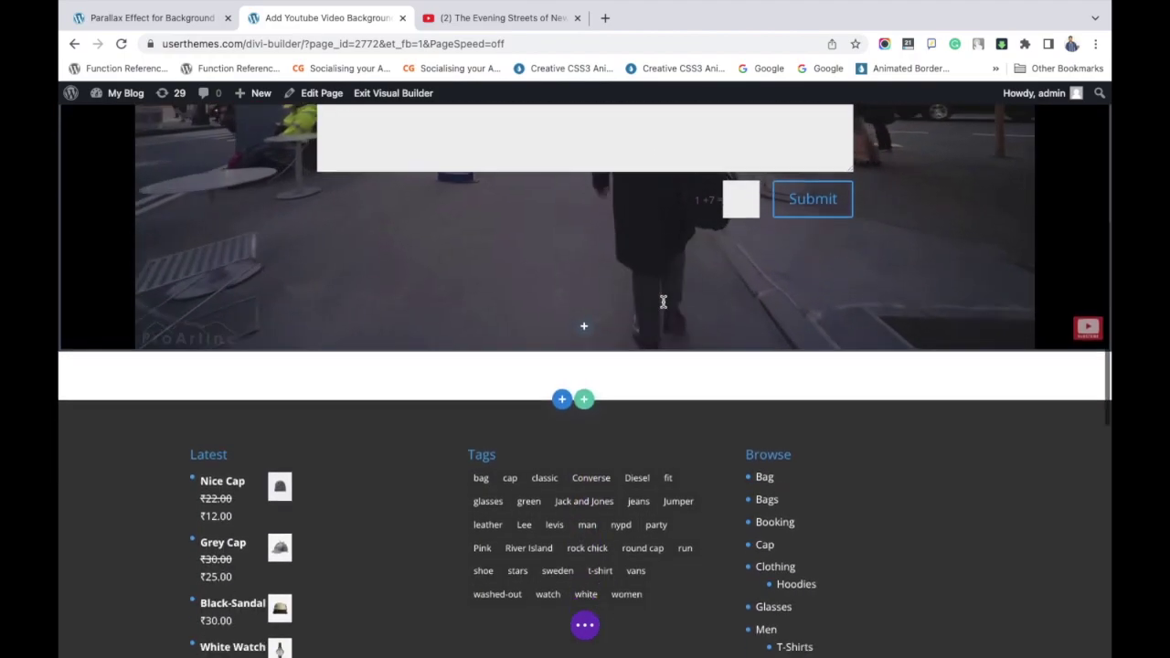
scroll(664, 301, "up", 1)
scroll(664, 301, "up", 4)
scroll(663, 301, "down", 5)
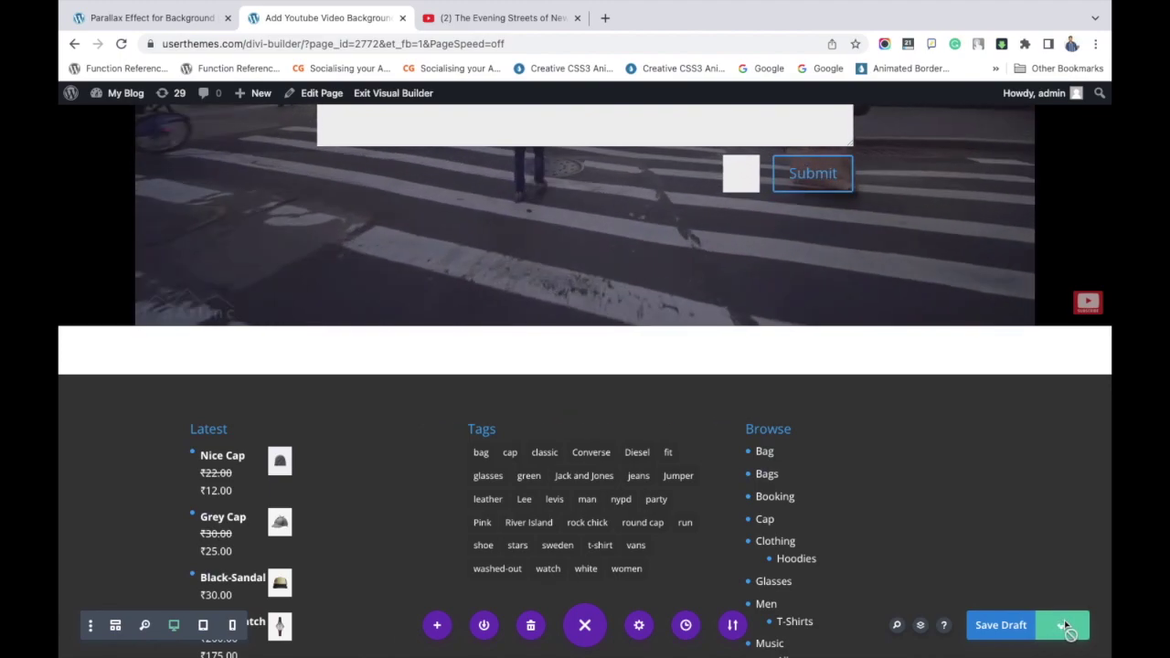
scroll(875, 515, "up", 4)
scroll(875, 518, "up", 2)
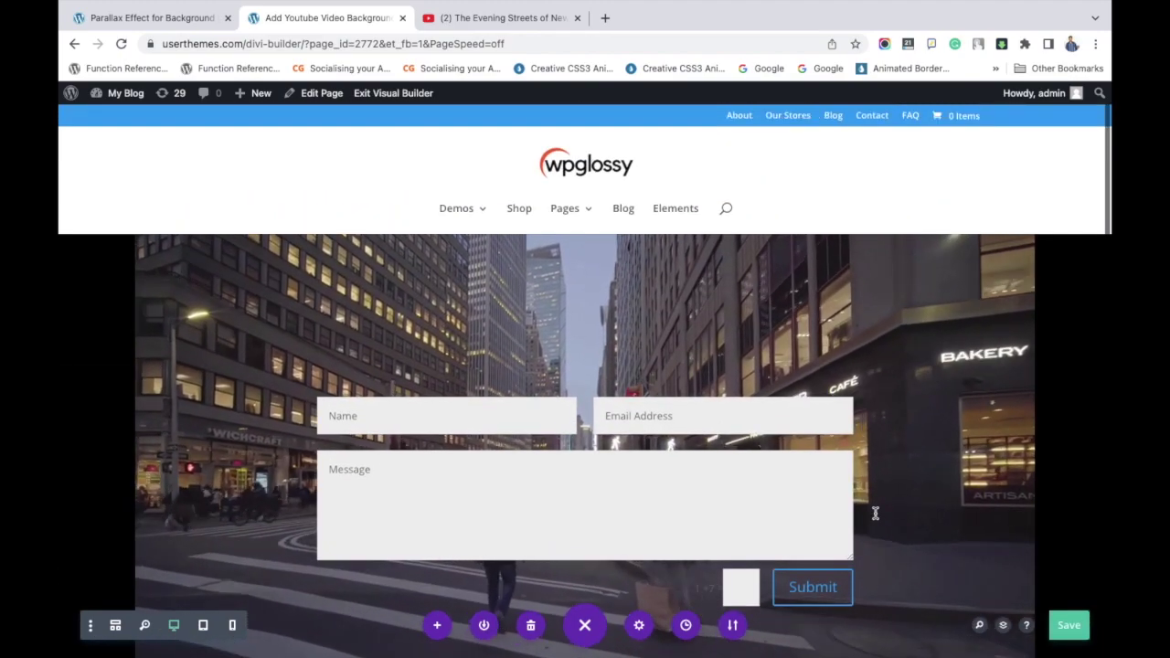
View the live page over the city-walk video and test the Email Address and Message fields
left_click(409, 95)
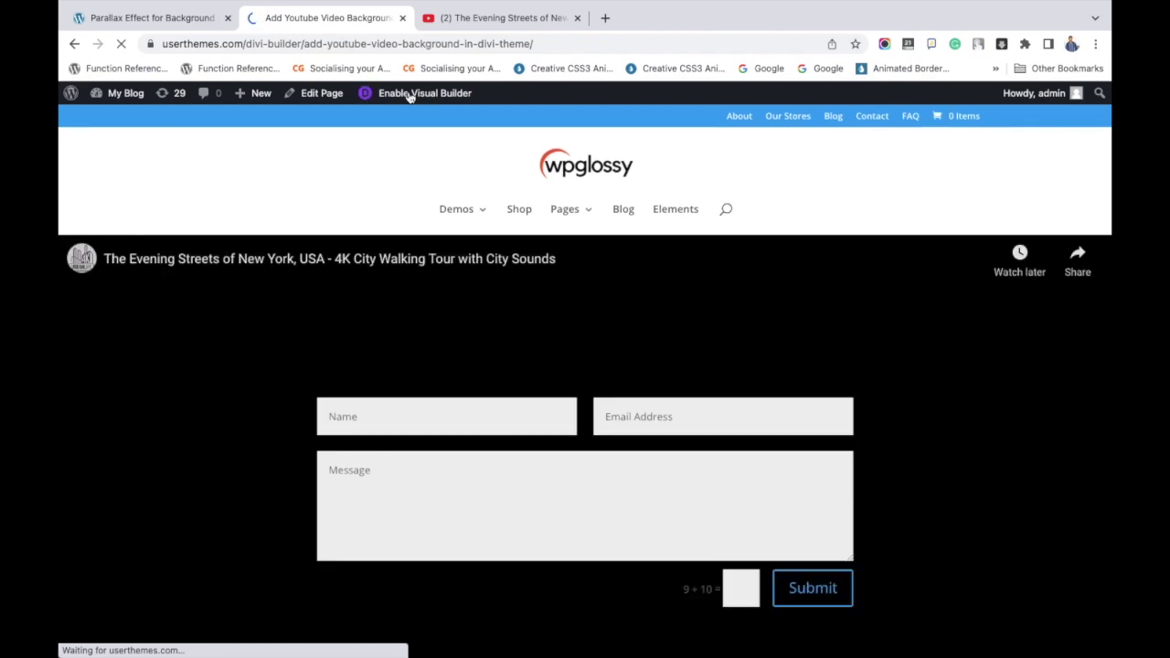
scroll(916, 186, "down", 3)
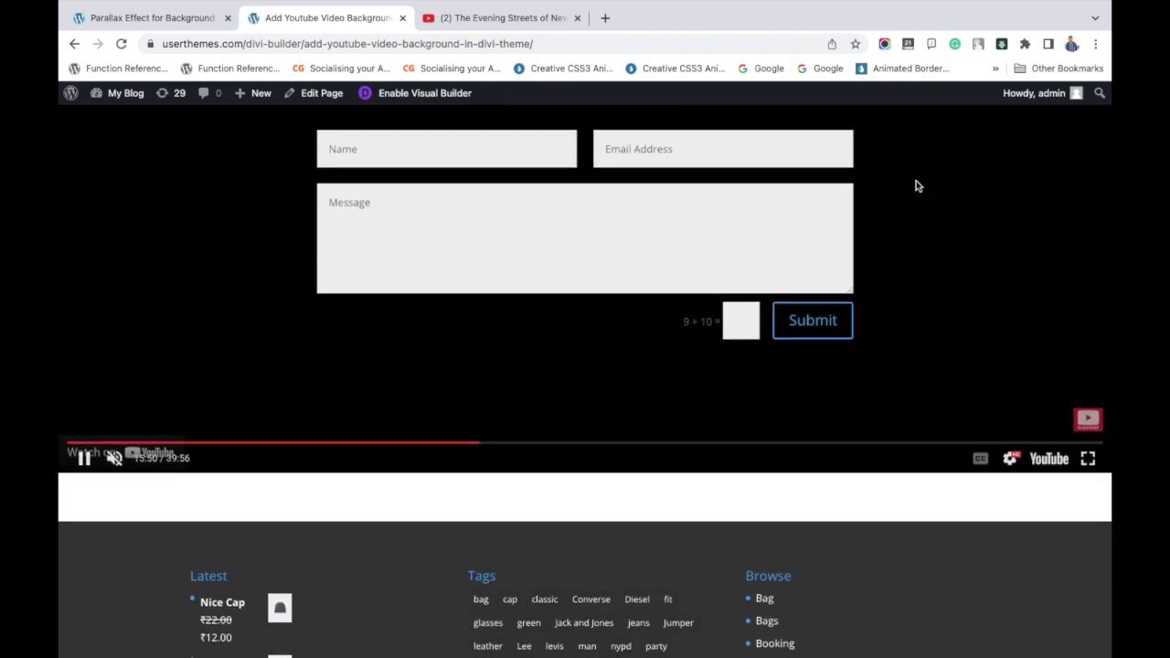
scroll(891, 526, "up", 3)
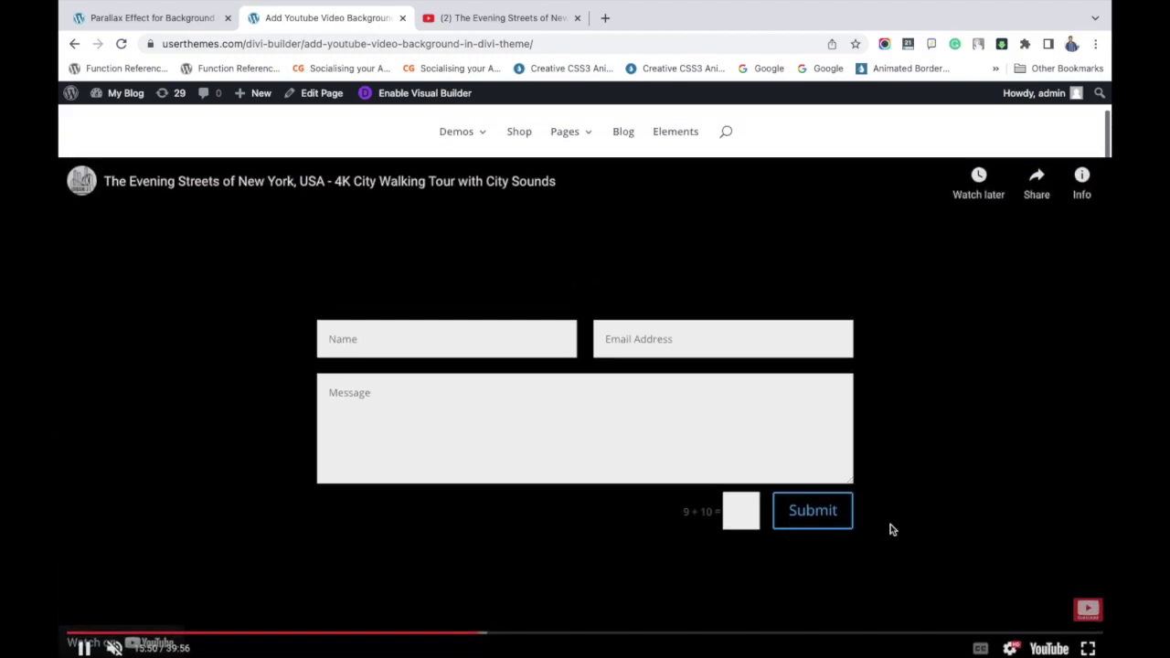
scroll(890, 528, "down", 1)
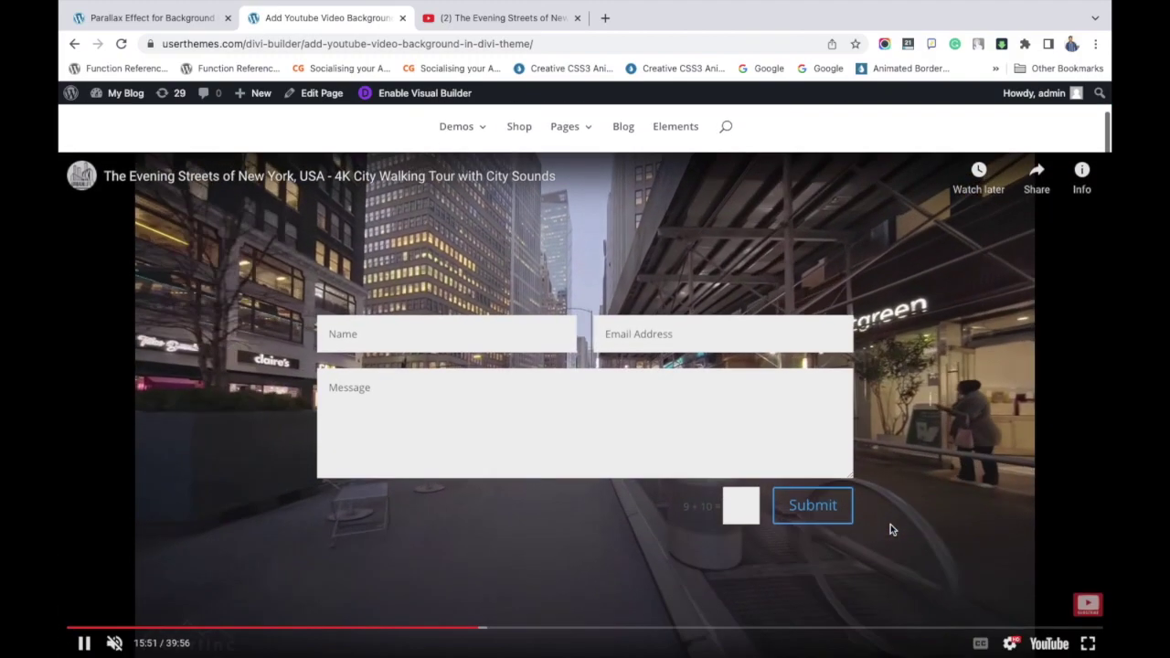
left_click(653, 325)
left_click(575, 389)
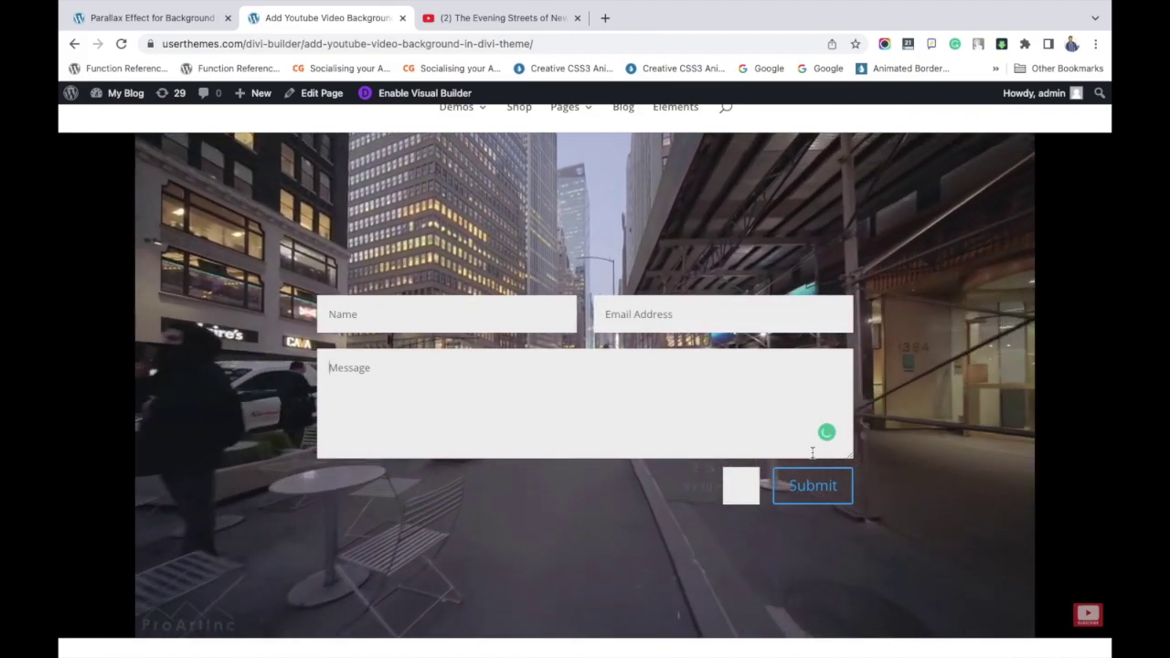